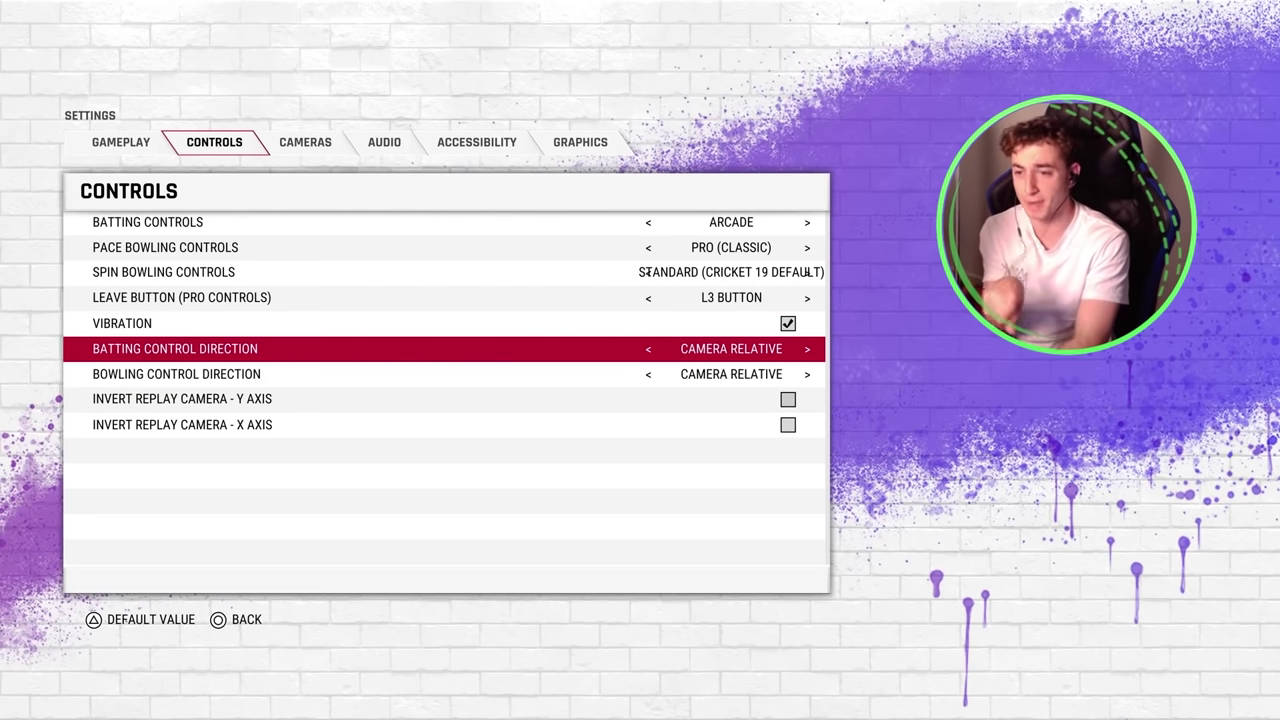
# Review the batting and bowling control direction options, then move on to the Cameras settings.
pyautogui.press('Up')
pyautogui.press('Down')
pyautogui.press('Up')
pyautogui.press('Down')
pyautogui.press('Up')
pyautogui.press('Down')
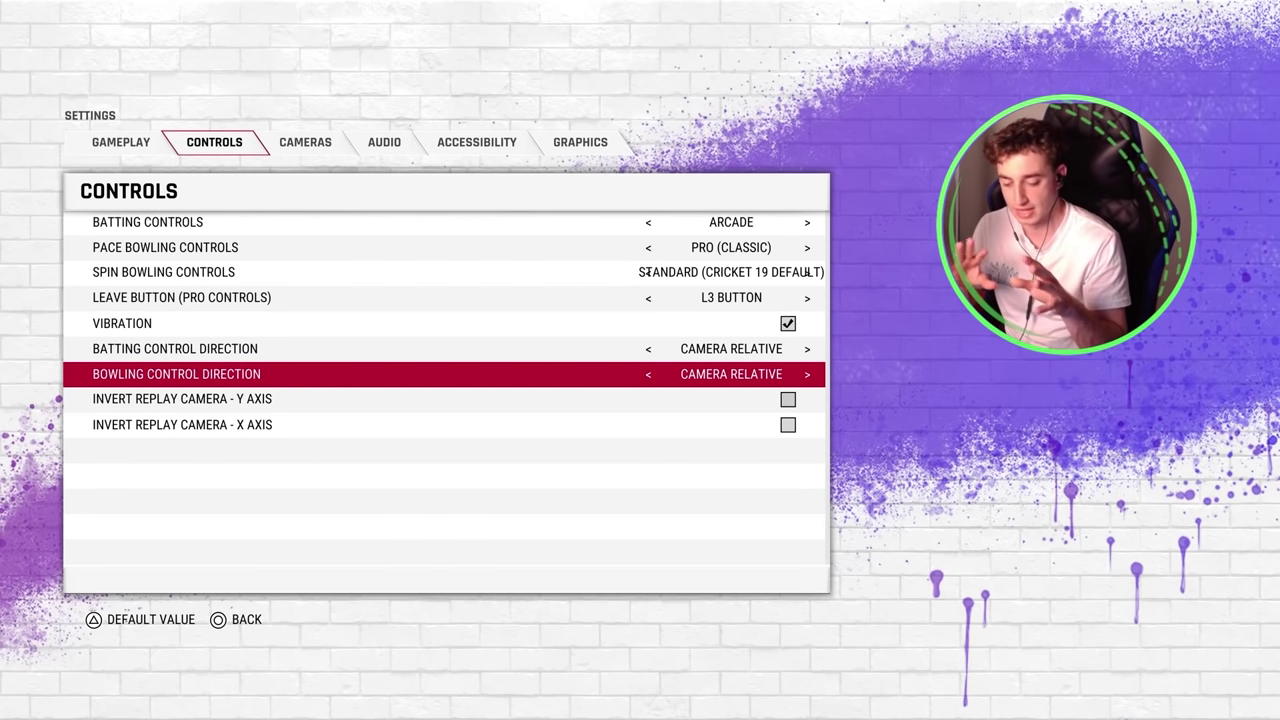
pyautogui.press('Tab')
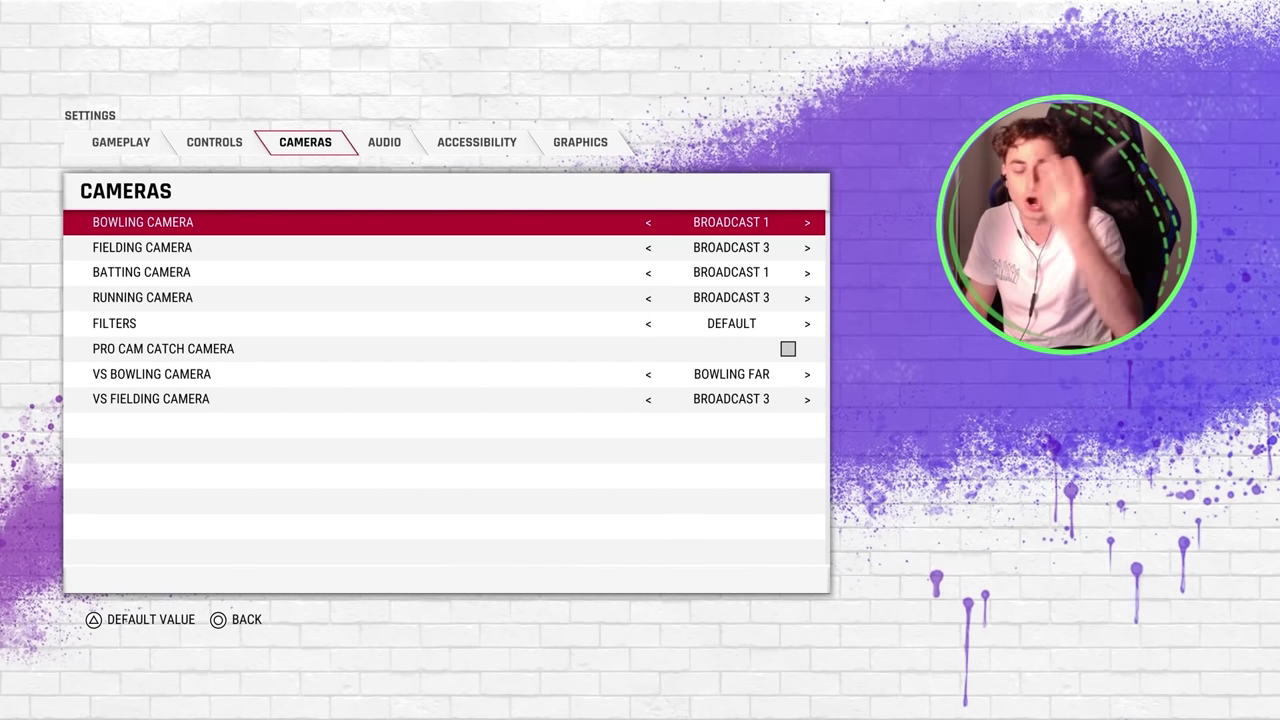
pyautogui.press('Down')
pyautogui.press('Down')
pyautogui.press('Right')
pyautogui.press('Right')
pyautogui.press('Left')
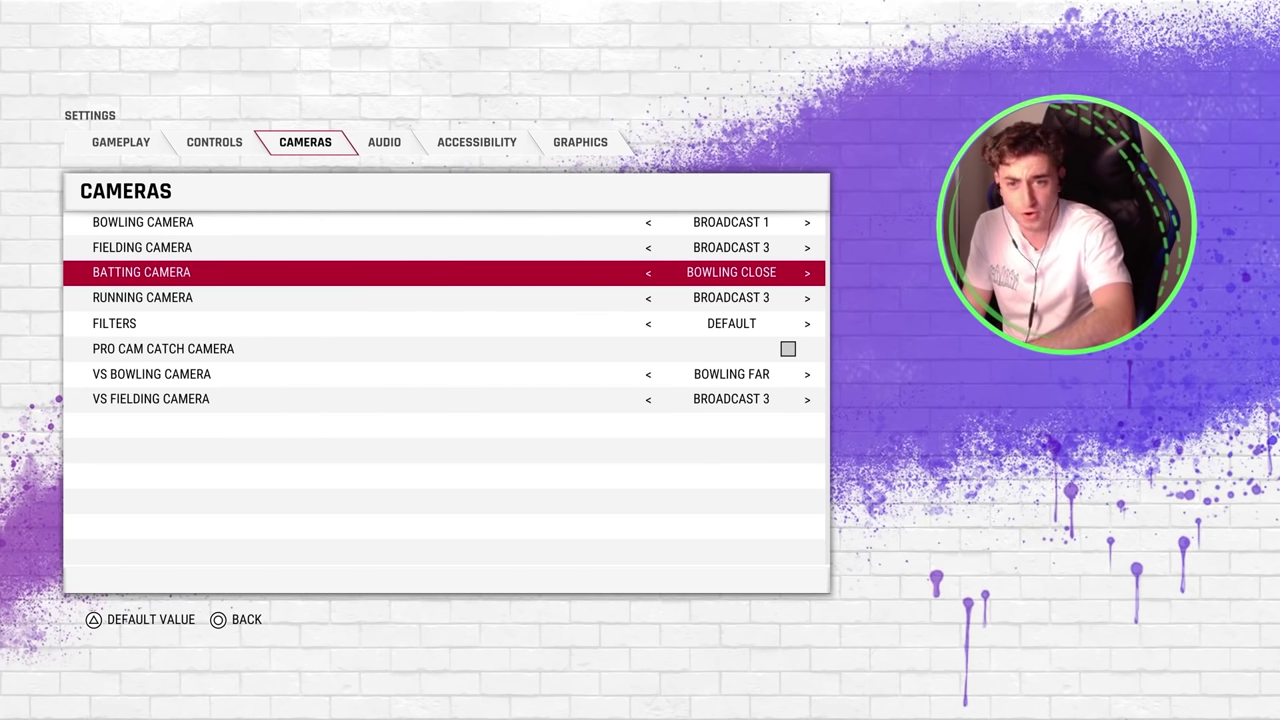
pyautogui.press('Left')
pyautogui.press('Up')
pyautogui.press('Up')
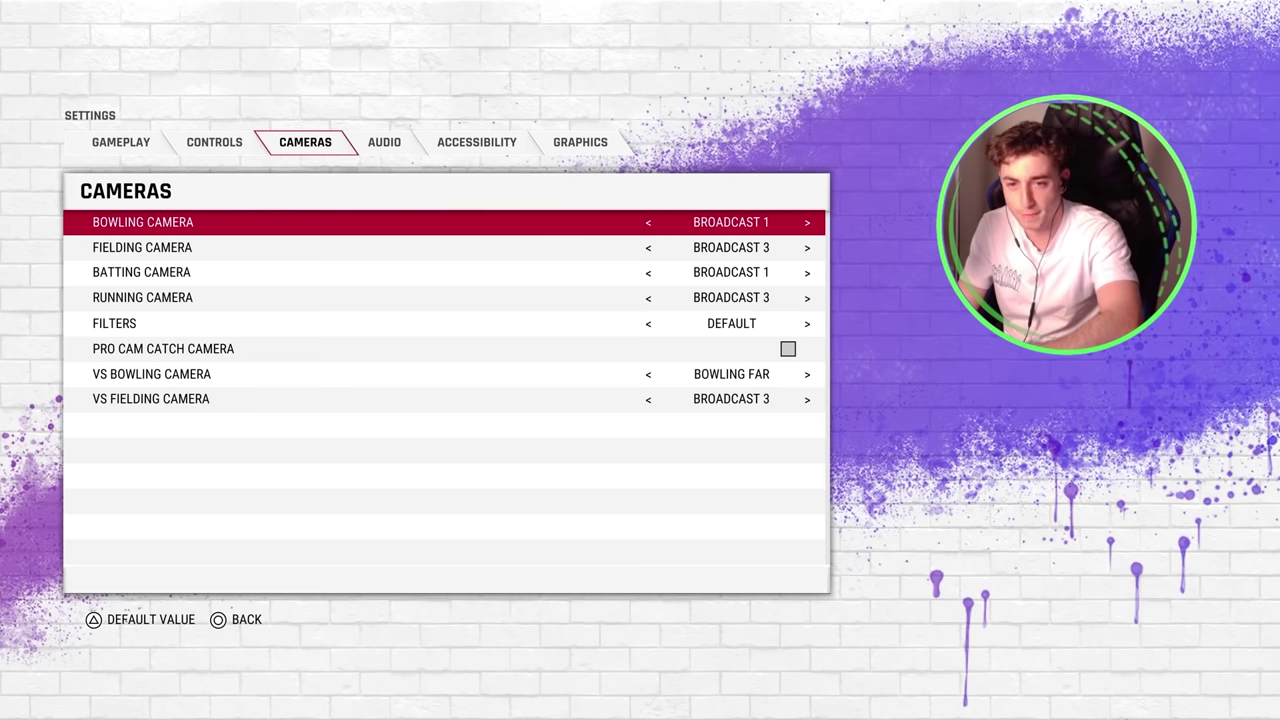
pyautogui.press('Down')
pyautogui.press('Down')
pyautogui.press('Up')
pyautogui.press('Down')
pyautogui.press('Down')
pyautogui.press('Up')
pyautogui.press('Up')
pyautogui.press('Down')
pyautogui.press('Down')
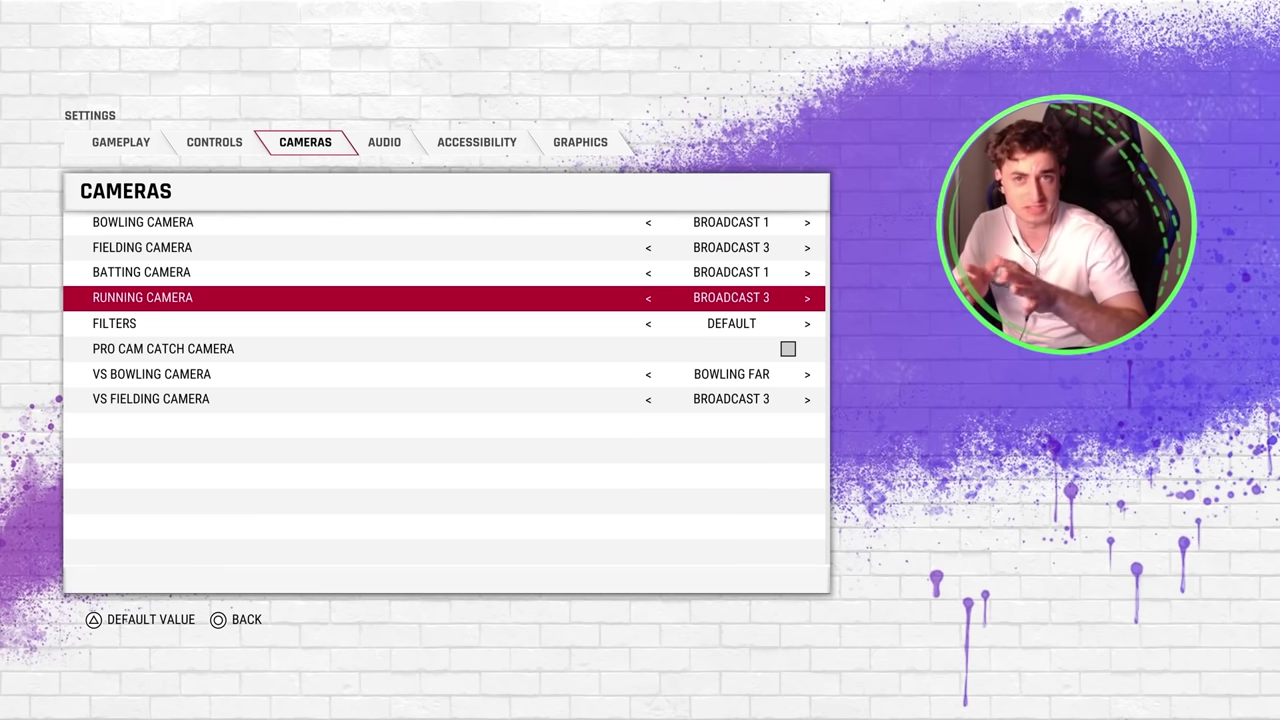
pyautogui.press('Down')
pyautogui.press('Down')
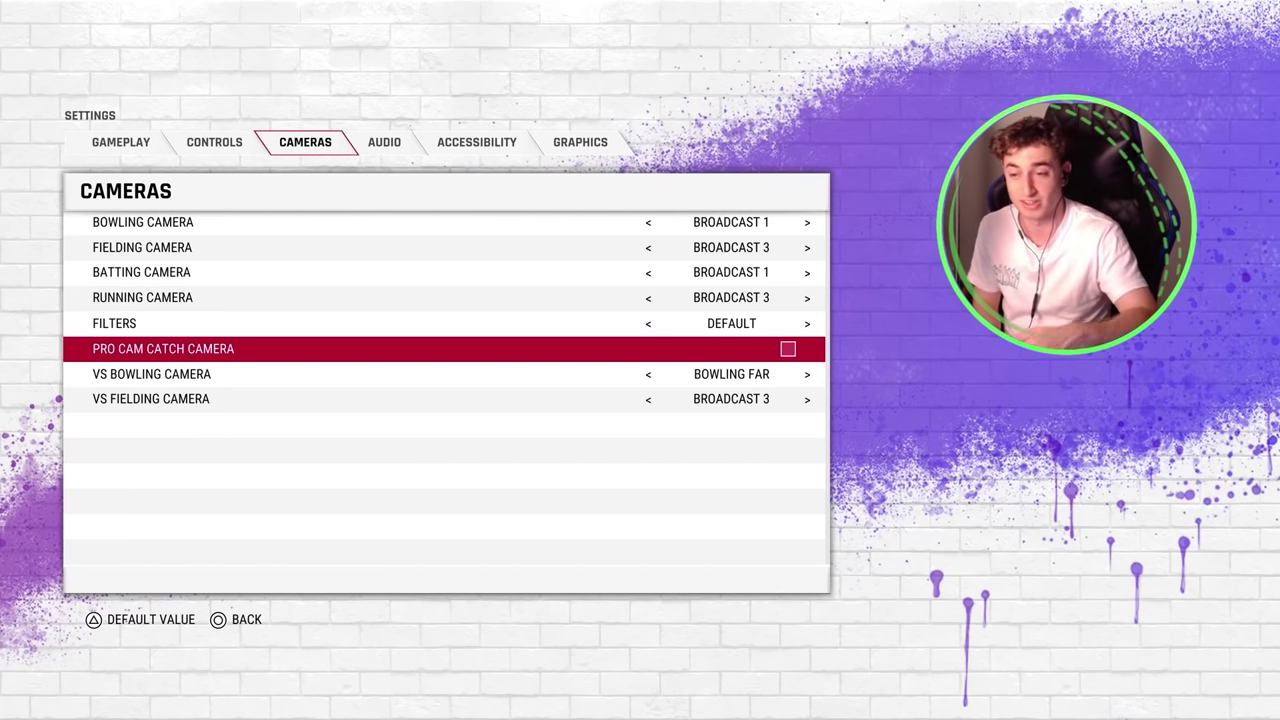
# Toggle Pro Cam Catch Camera on and back off, and set VS Bowling Camera to Broadcast 1.
pyautogui.press('Return')
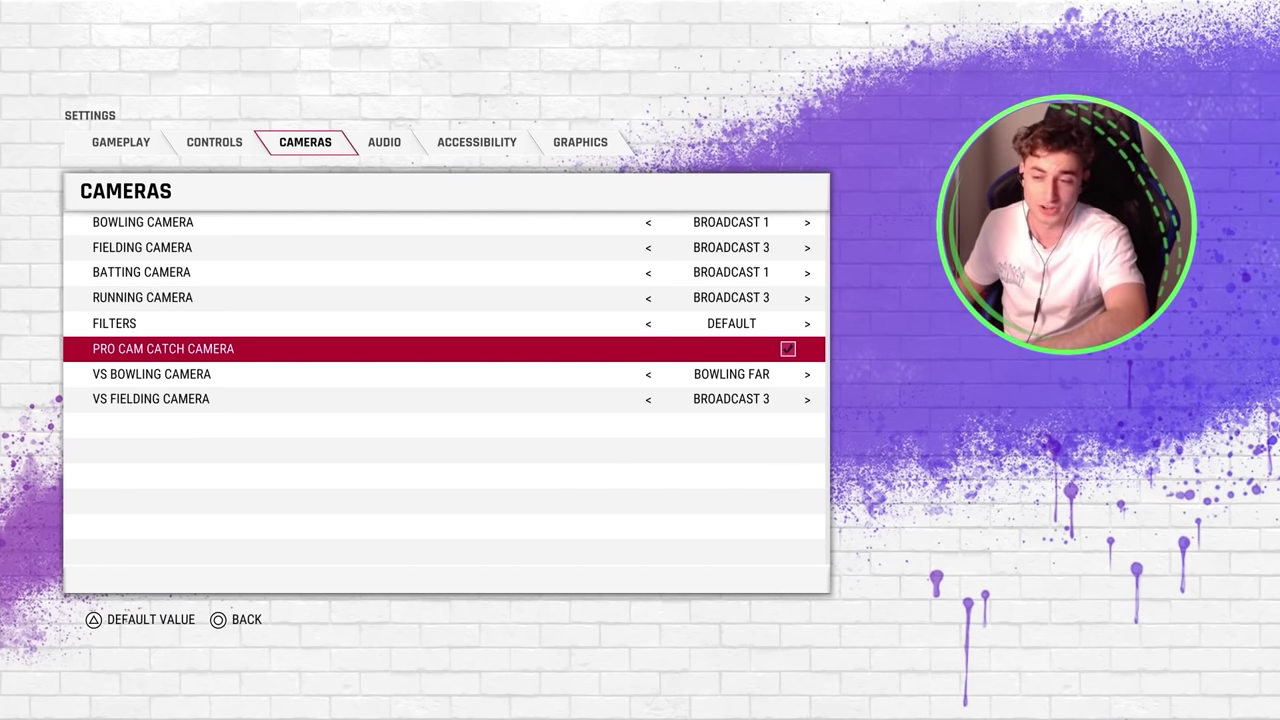
pyautogui.press('Return')
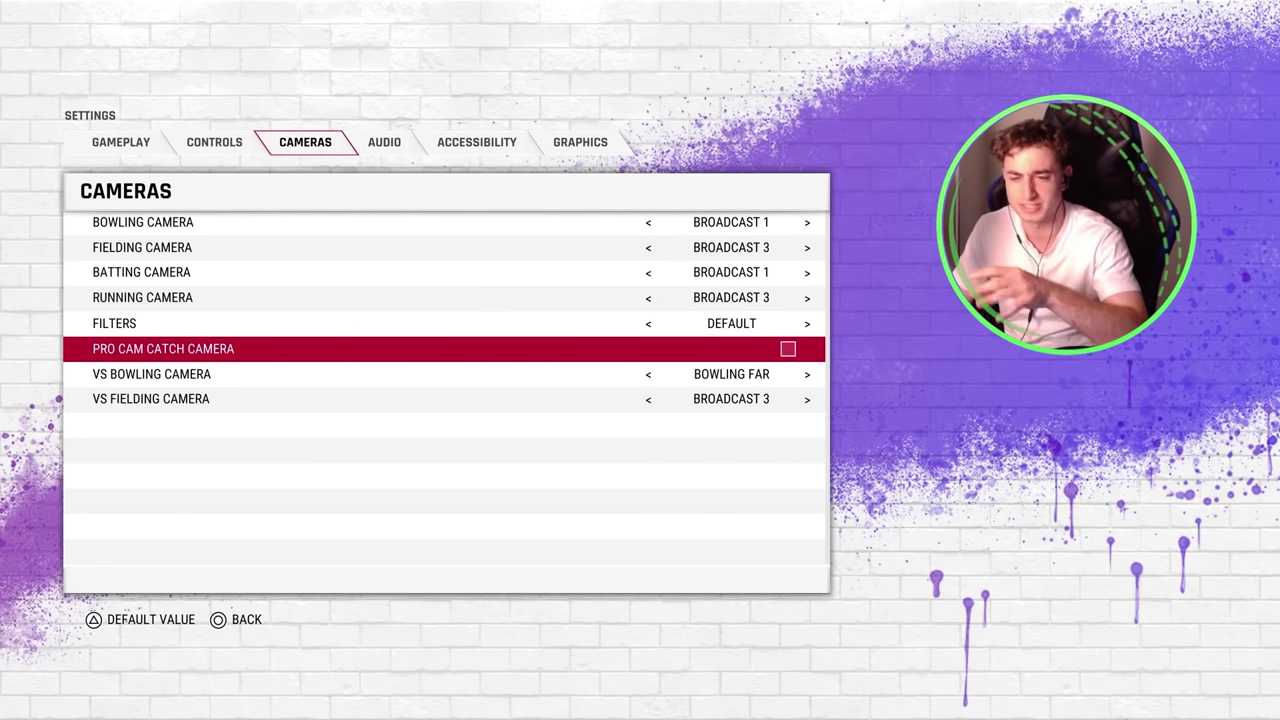
pyautogui.press('Down')
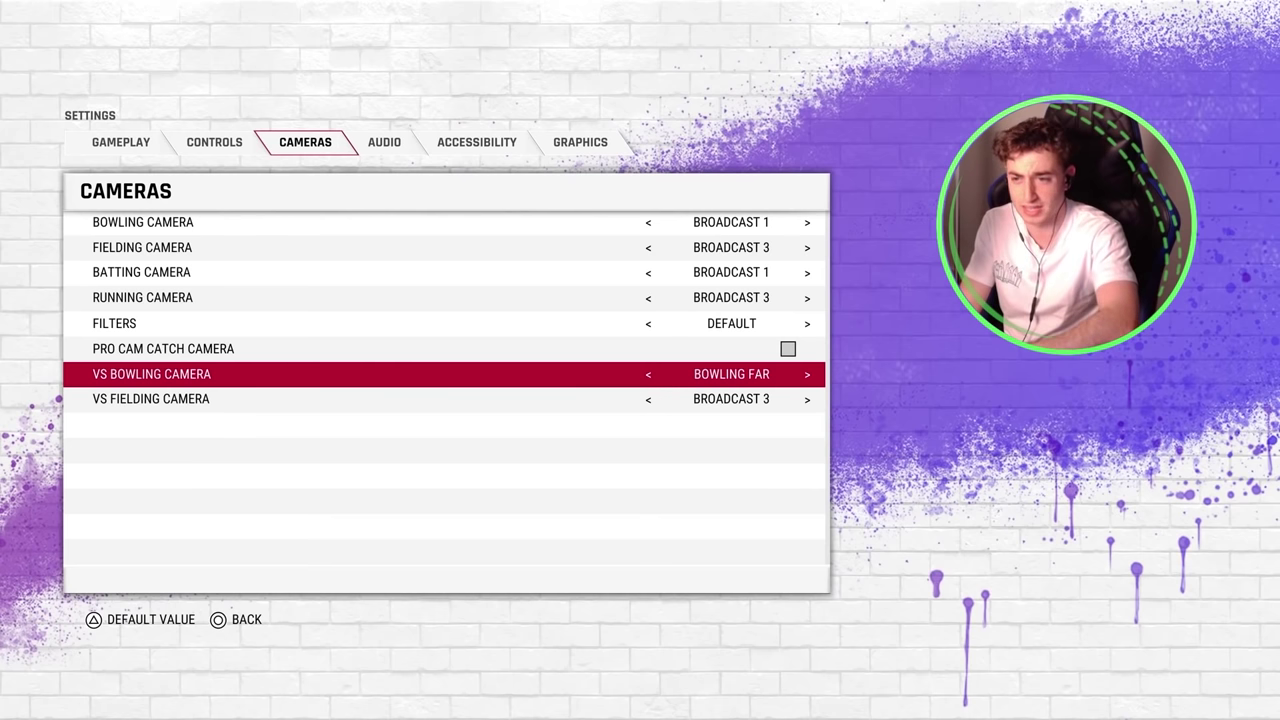
pyautogui.press('Right')
pyautogui.press('Right')
pyautogui.press('Right')
pyautogui.press('Right')
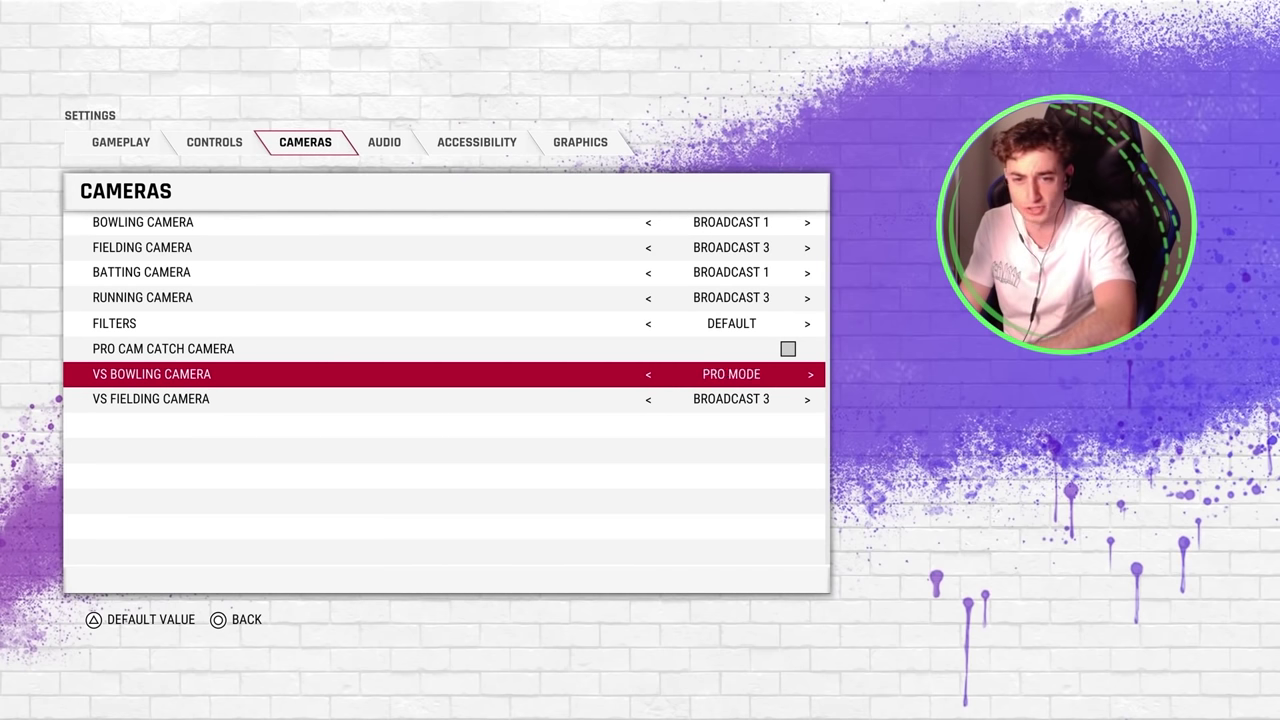
# Compare the VS Fielding and VS Bowling cameras, then move on to the Audio settings.
pyautogui.press('Down')
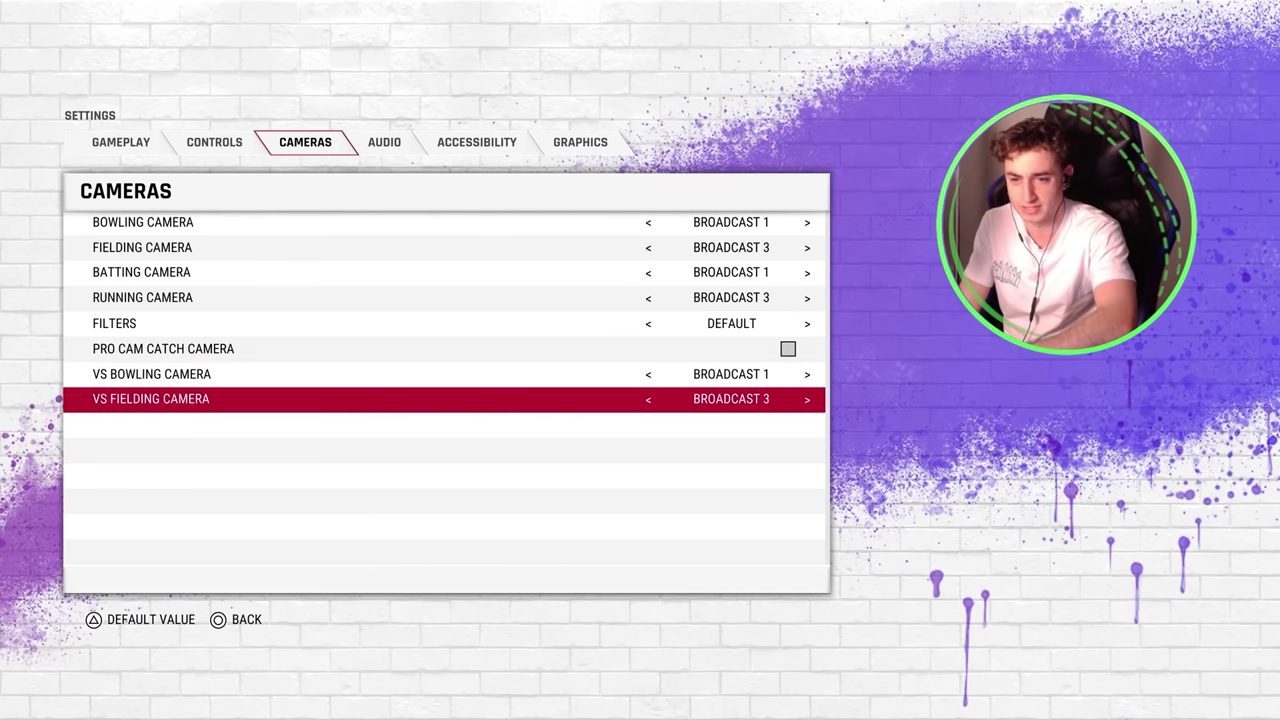
pyautogui.press('Up')
pyautogui.press('Down')
pyautogui.press('Up')
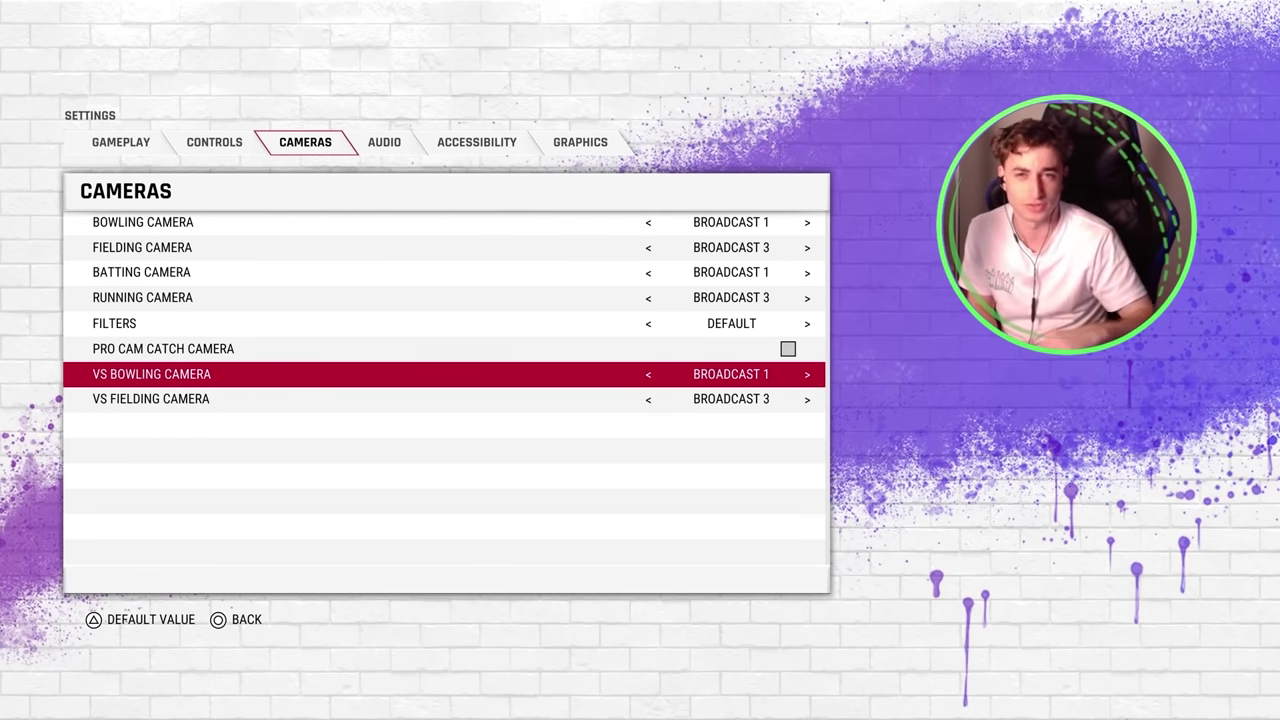
pyautogui.press('Tab')
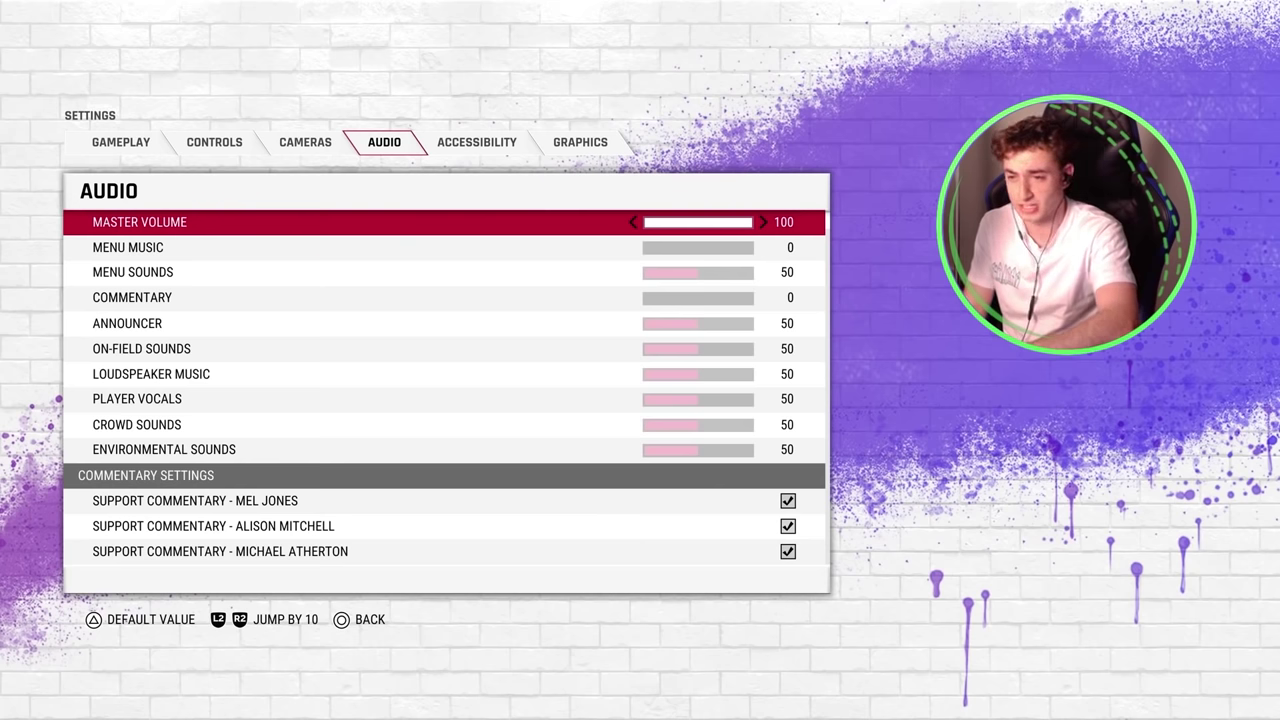
# Review commentary volume, sound levels and music options unchanged, then bring up the Accessibility colours.
pyautogui.press('Down')
pyautogui.press('Down')
pyautogui.press('Down')
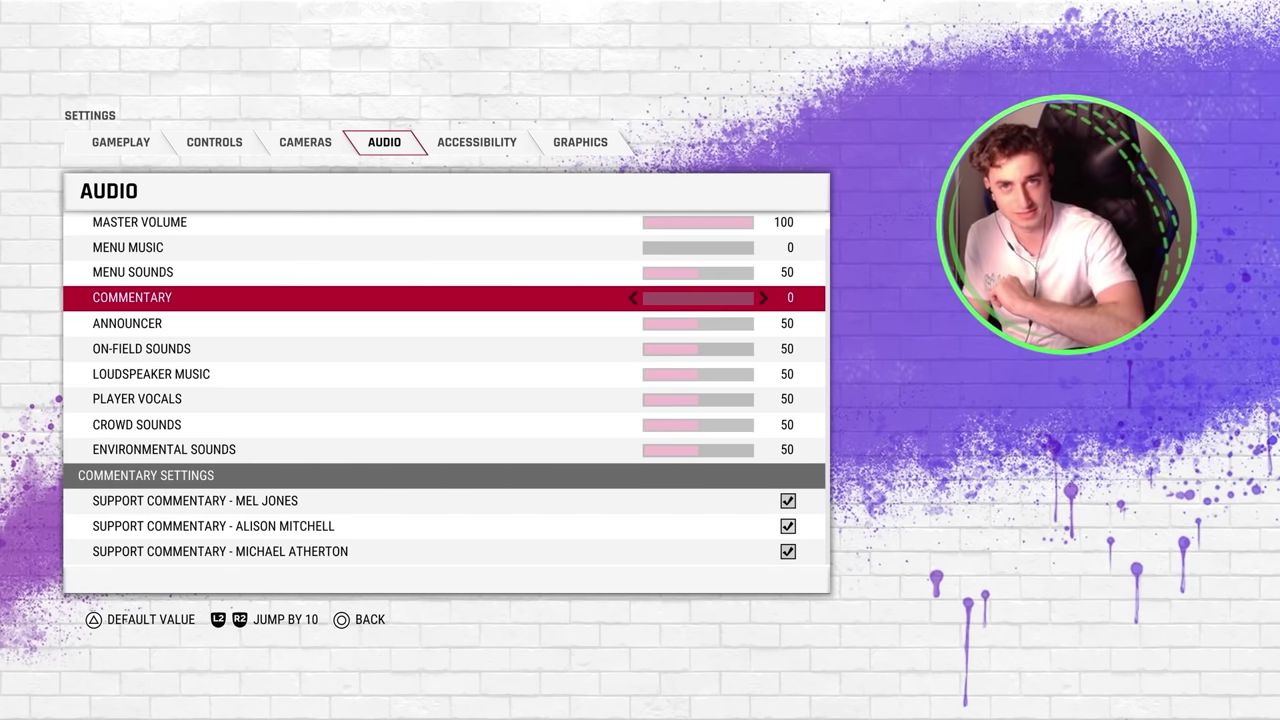
pyautogui.press('Down')
pyautogui.press('Down')
pyautogui.press('Down')
pyautogui.press('Down')
pyautogui.press('Down')
pyautogui.press('Down')
pyautogui.press('Down')
pyautogui.press('Down')
pyautogui.press('Down')
pyautogui.press('Down')
pyautogui.press('Down')
pyautogui.press('Down')
pyautogui.press('Down')
pyautogui.press('Down')
pyautogui.press('Down')
pyautogui.press('Down')
pyautogui.press('Down')
pyautogui.press('Down')
pyautogui.press('Down')
pyautogui.press('Down')
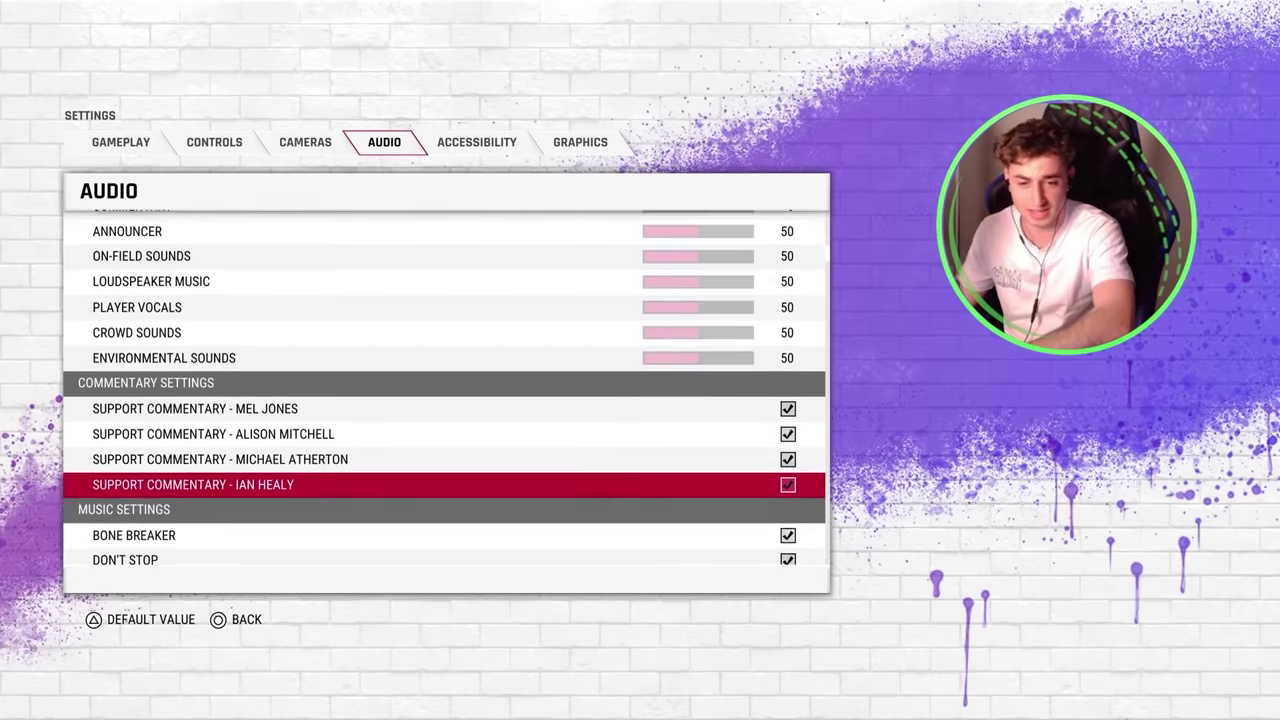
pyautogui.press('Down')
pyautogui.press('Down')
pyautogui.press('Down')
pyautogui.press('Down')
pyautogui.press('Down')
pyautogui.press('Down')
pyautogui.press('Down')
pyautogui.press('Down')
pyautogui.press('Down')
pyautogui.press('Down')
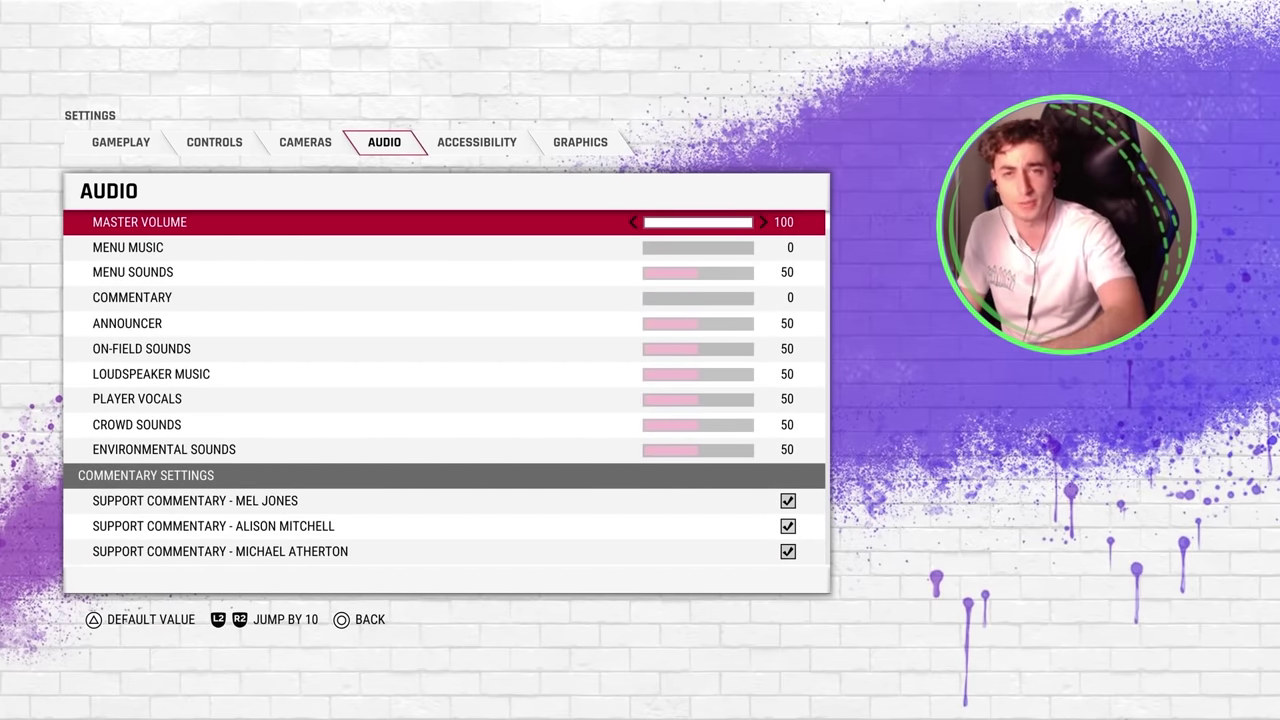
pyautogui.press('e')
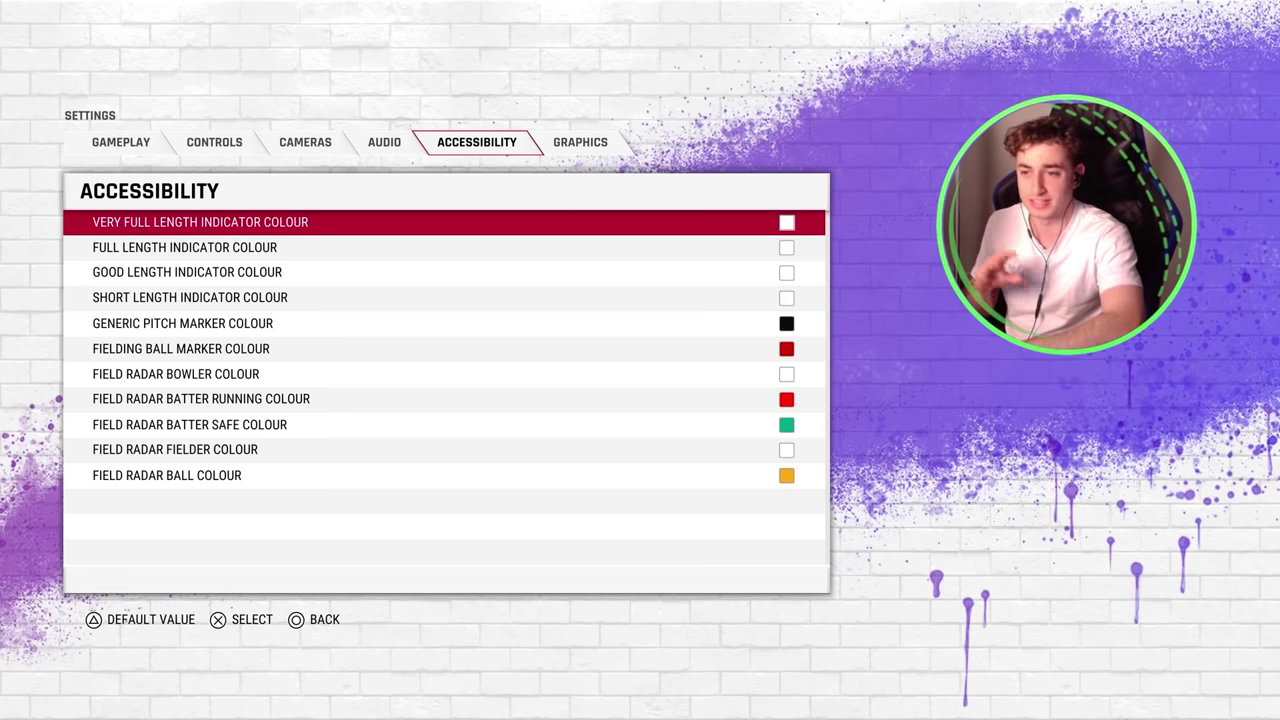
# Browse the length indicator colours from very full down to short.
pyautogui.press('Down')
pyautogui.press('Up')
pyautogui.press('Down')
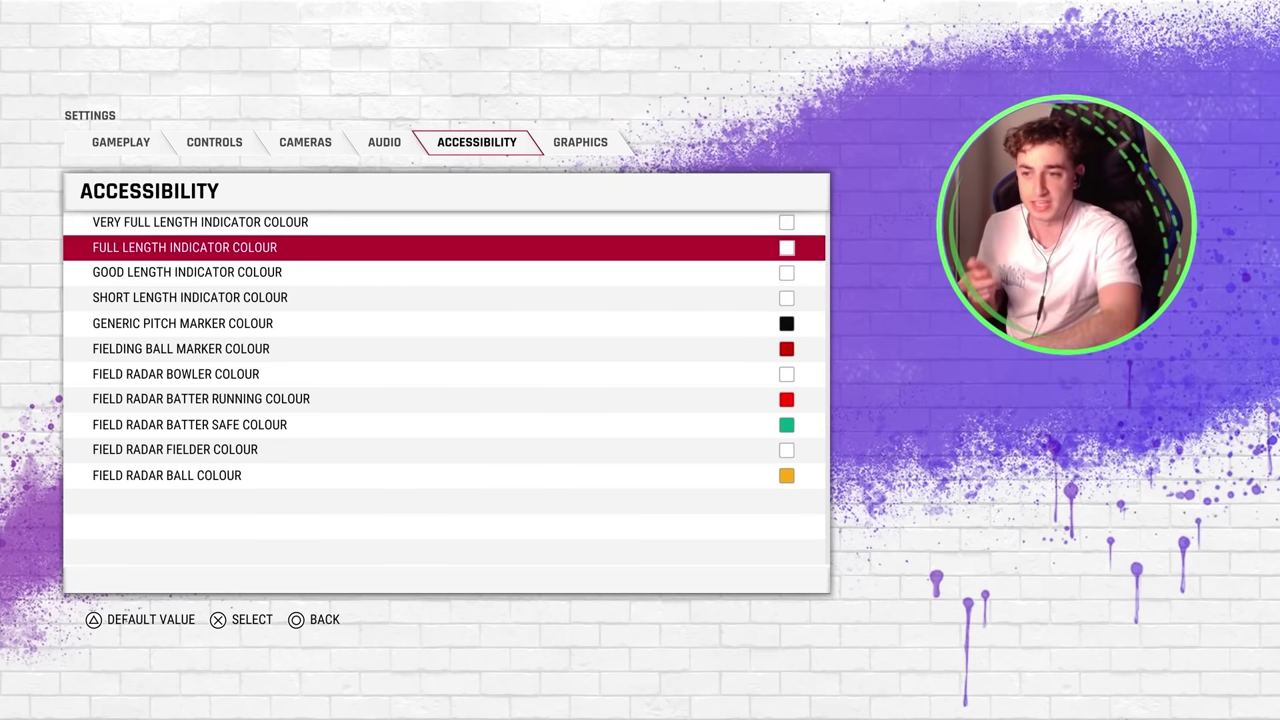
pyautogui.press('Up')
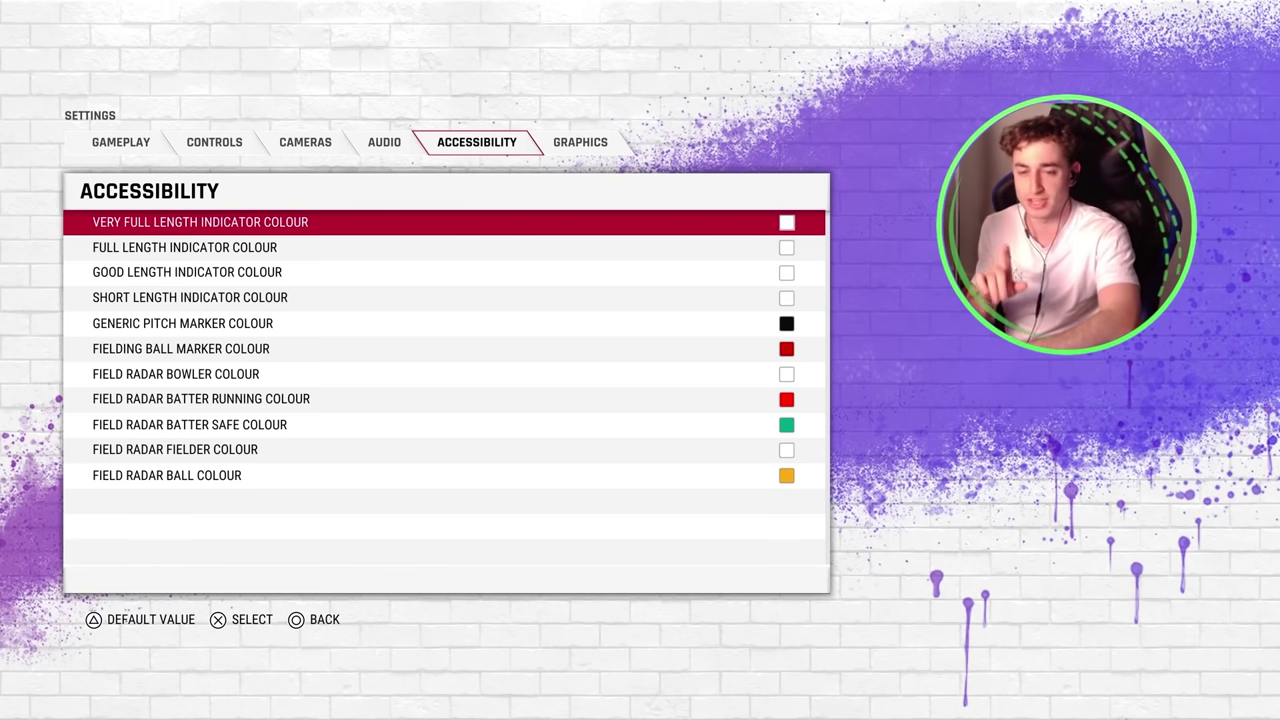
pyautogui.press('Down')
pyautogui.press('Down')
pyautogui.press('Down')
pyautogui.press('Up')
pyautogui.press('Up')
pyautogui.press('Up')
pyautogui.press('Down')
pyautogui.press('Down')
pyautogui.press('Down')
pyautogui.press('Up')
pyautogui.press('Up')
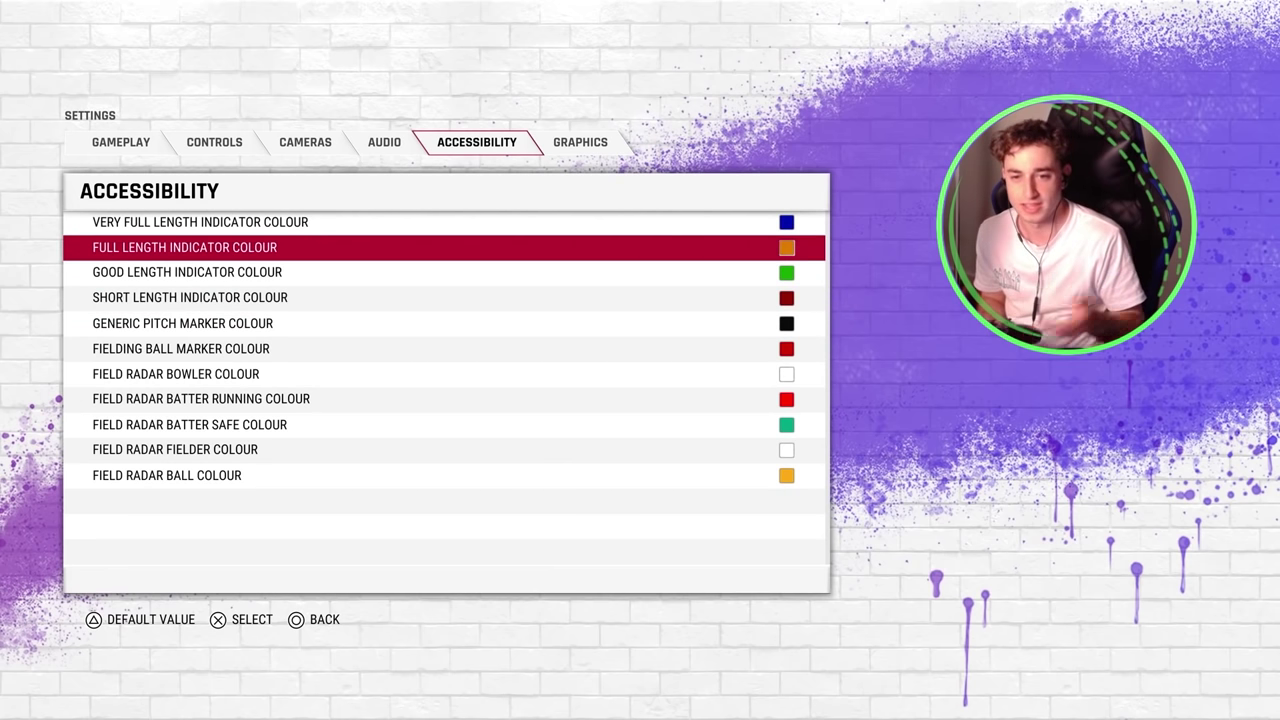
pyautogui.press('Down')
pyautogui.press('Down')
# Make the very full length indicator white with minimum saturation and maximum brightness.
pyautogui.press('Up')
pyautogui.press('Up')
pyautogui.press('Up')
pyautogui.press('Return')
pyautogui.press('Right')
pyautogui.press('Down')
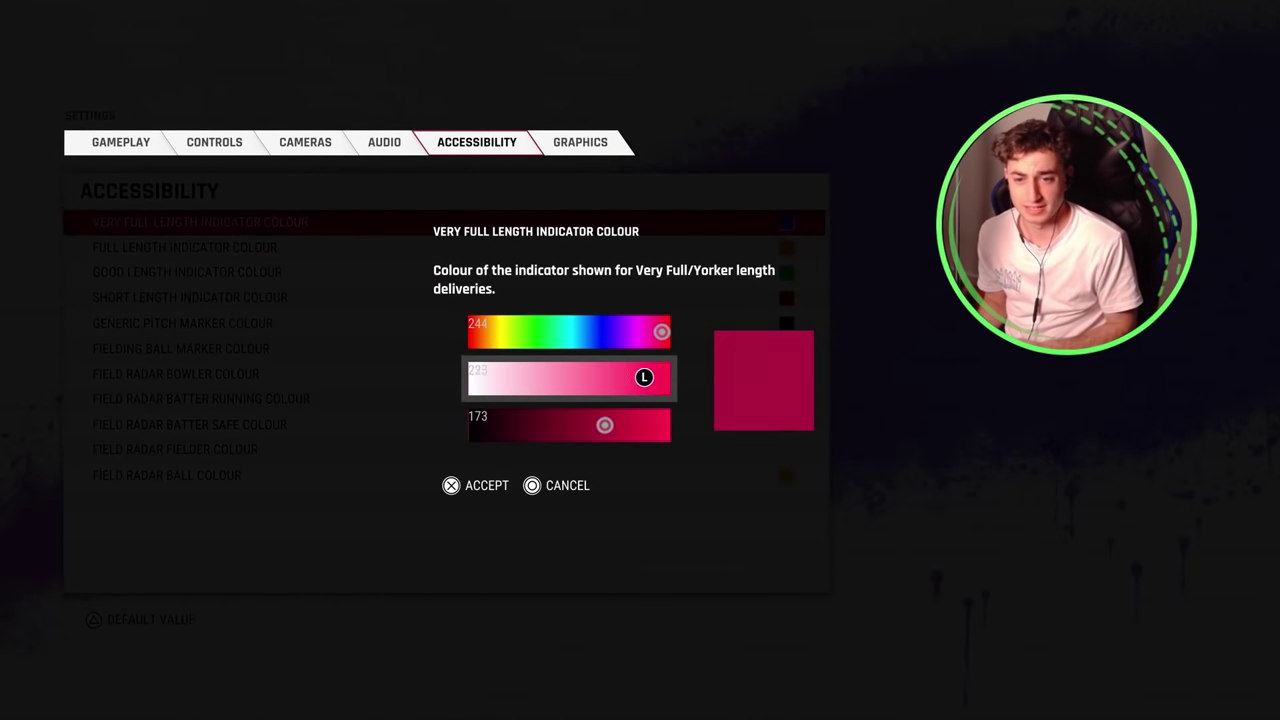
pyautogui.press('Left')
pyautogui.press('Left')
pyautogui.press('Left')
pyautogui.press('Left')
pyautogui.press('Return')
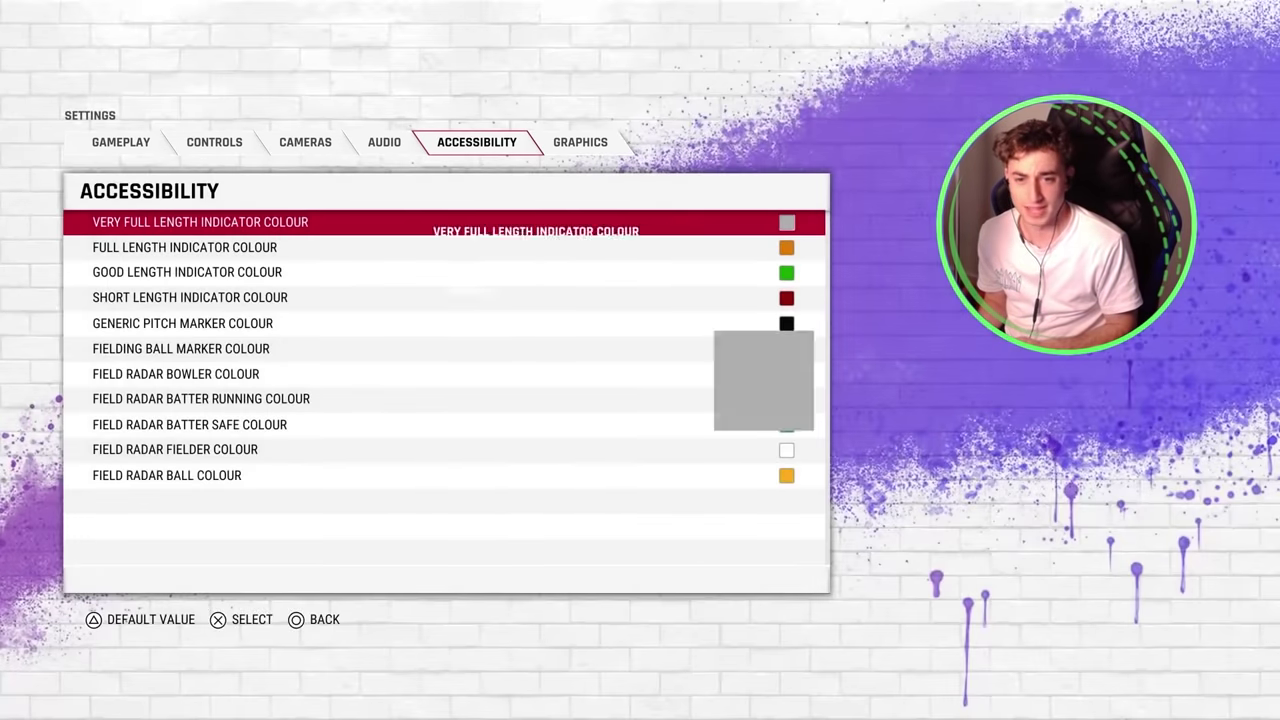
pyautogui.press('Return')
pyautogui.press('Right')
pyautogui.press('Left')
pyautogui.press('Down')
pyautogui.press('Down')
pyautogui.press('Right')
pyautogui.press('Right')
pyautogui.press('Right')
pyautogui.press('Up')
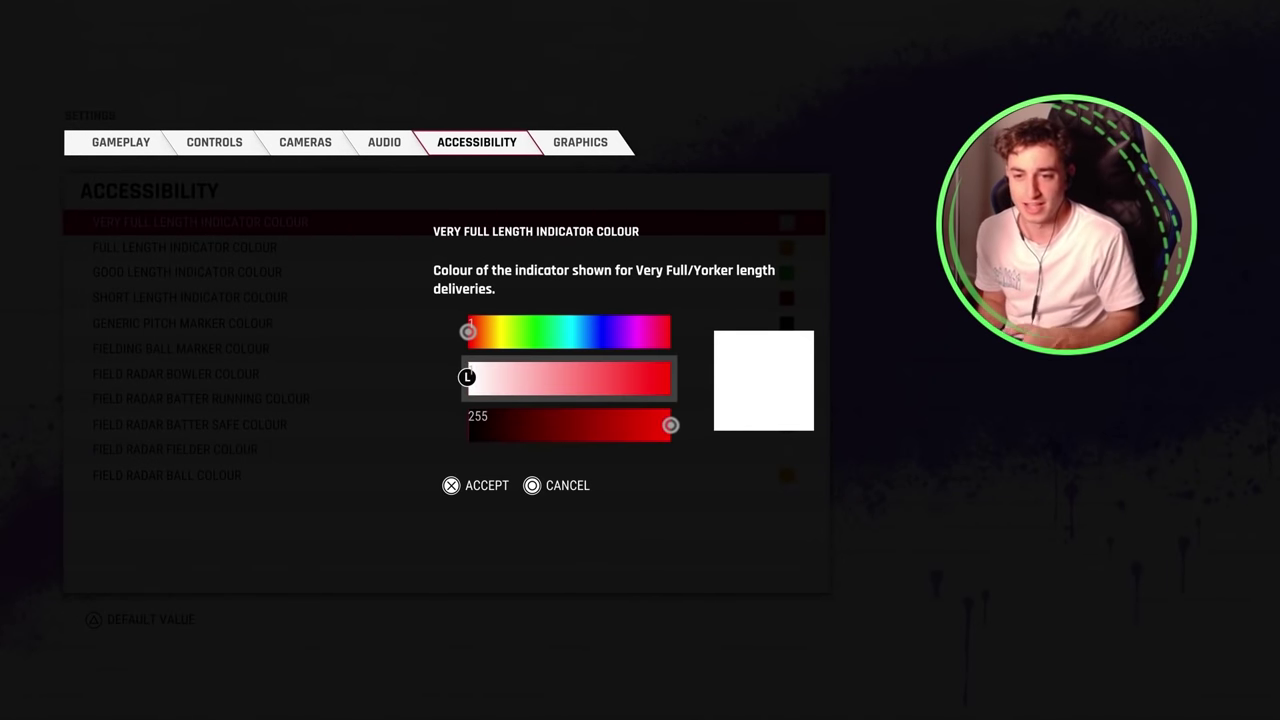
# Make the full length indicator white the same way: minimum saturation, maximum brightness.
pyautogui.press('Return')
pyautogui.press('Down')
pyautogui.press('Return')
pyautogui.press('Down')
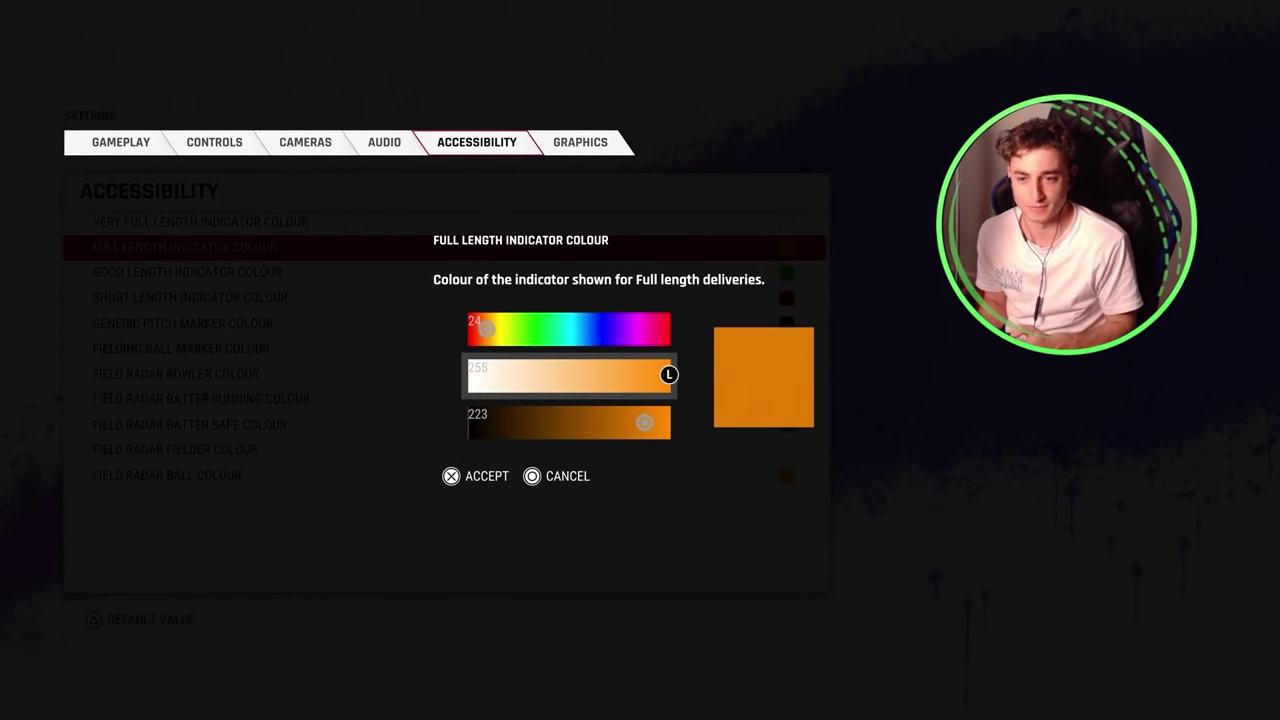
pyautogui.press('Left')
pyautogui.press('Left')
pyautogui.press('Left')
pyautogui.press('Left')
pyautogui.press('Left')
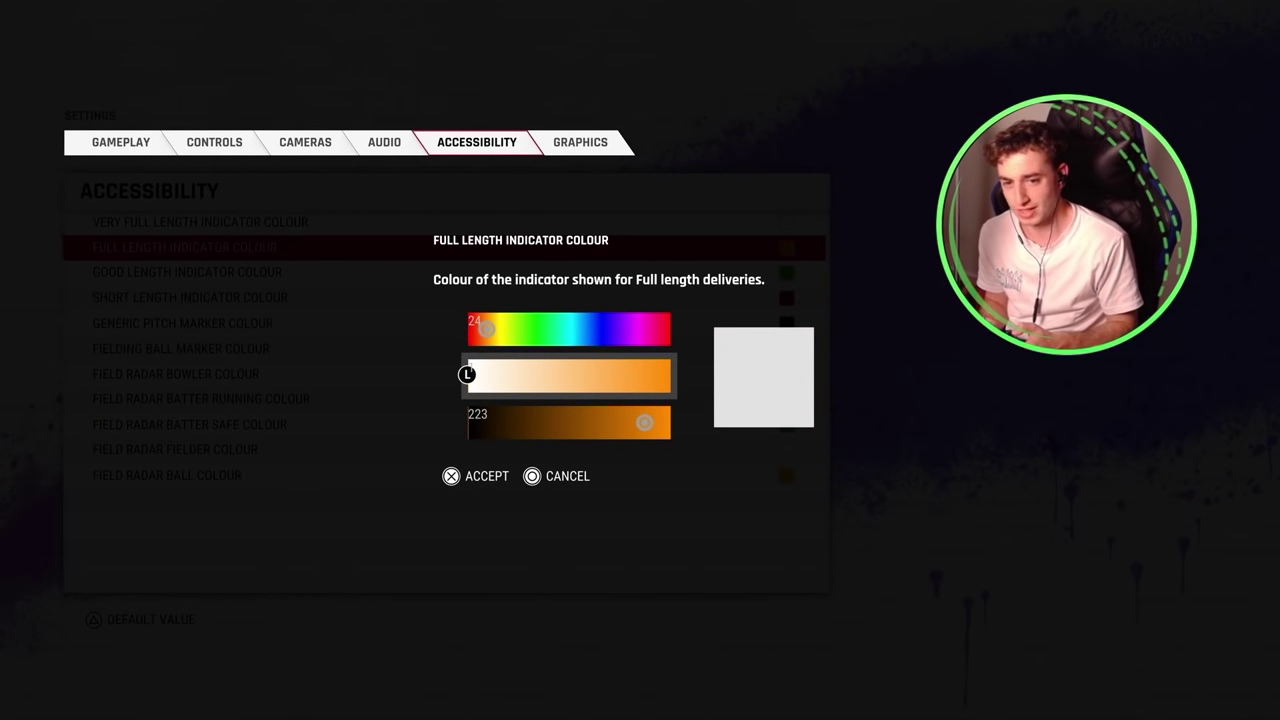
pyautogui.press('Down')
pyautogui.press('Right')
pyautogui.press('Right')
pyautogui.press('Right')
pyautogui.press('Return')
pyautogui.press('Return')
pyautogui.press('Escape')
pyautogui.press('Down')
pyautogui.press('Down')
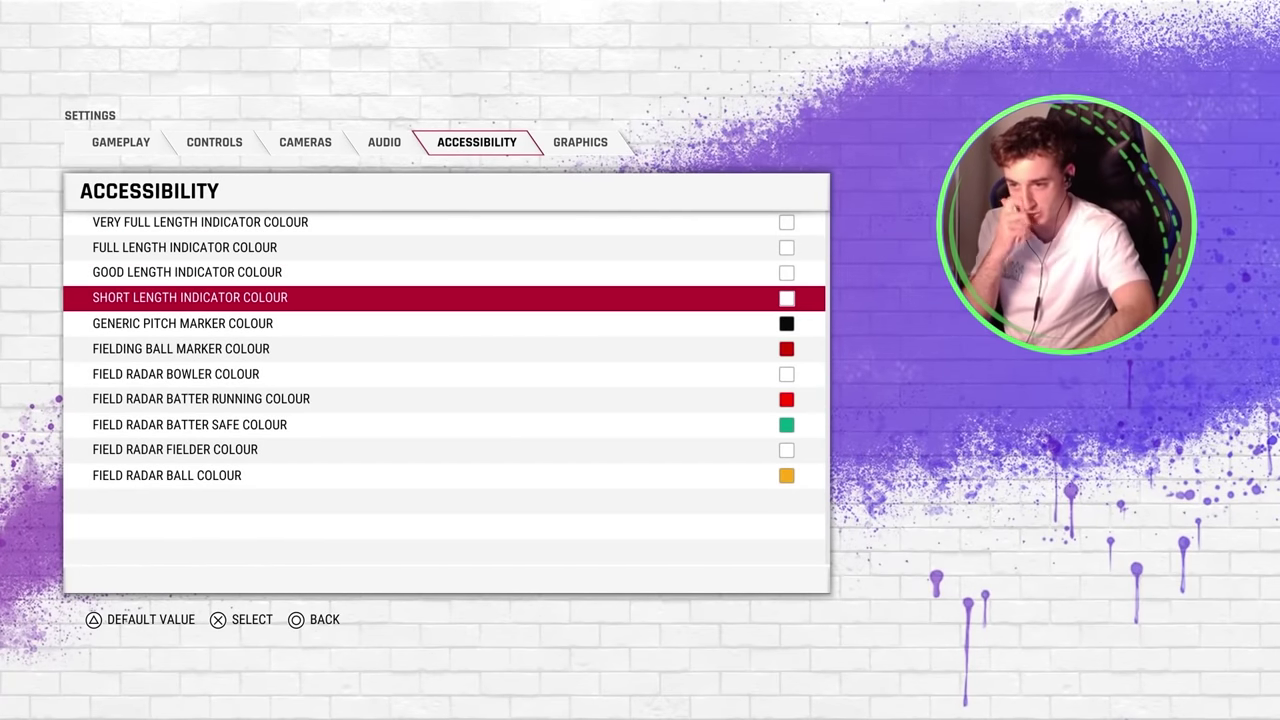
pyautogui.press('Up')
pyautogui.press('Up')
pyautogui.press('Up')
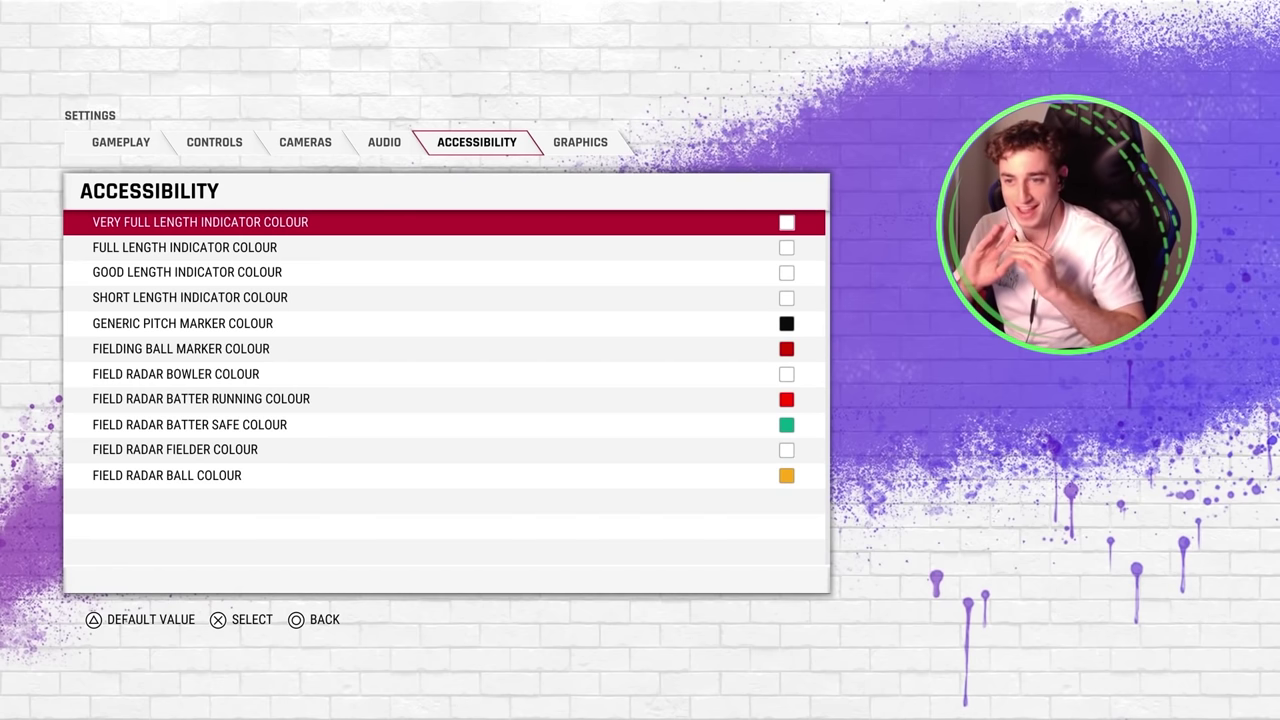
pyautogui.click(182, 323)
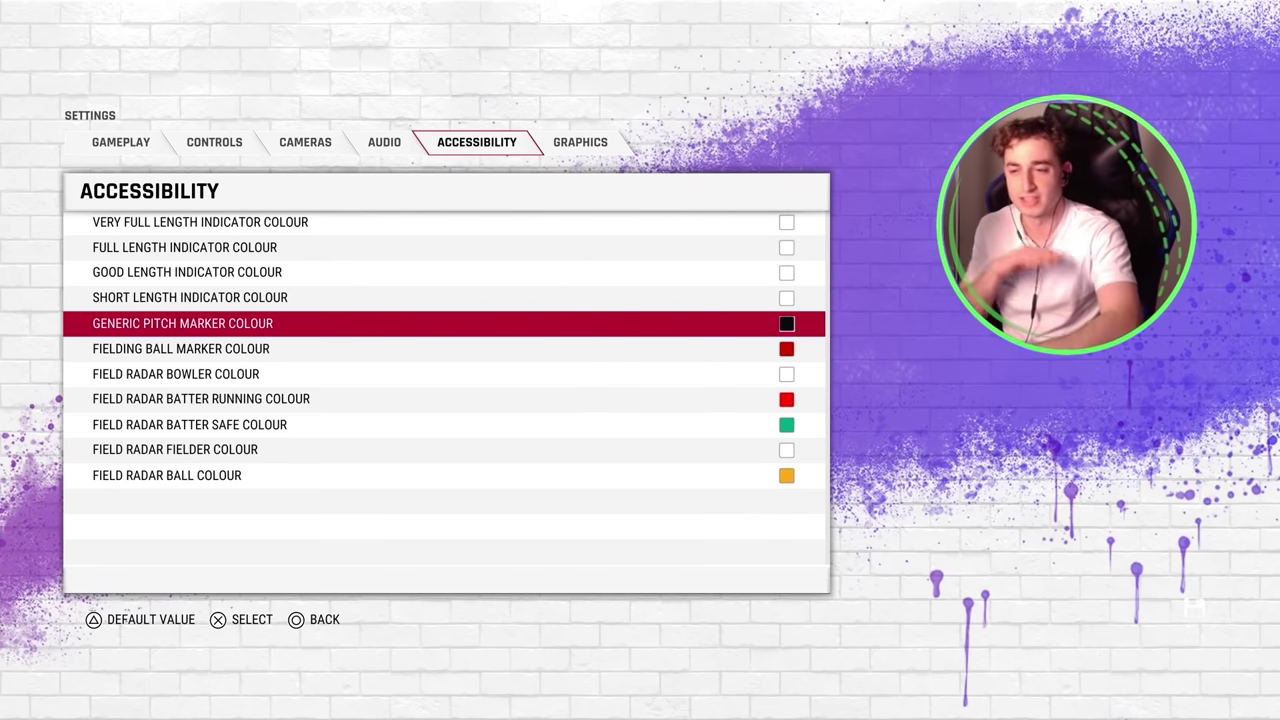
pyautogui.press('Up')
pyautogui.press('Up')
pyautogui.press('Up')
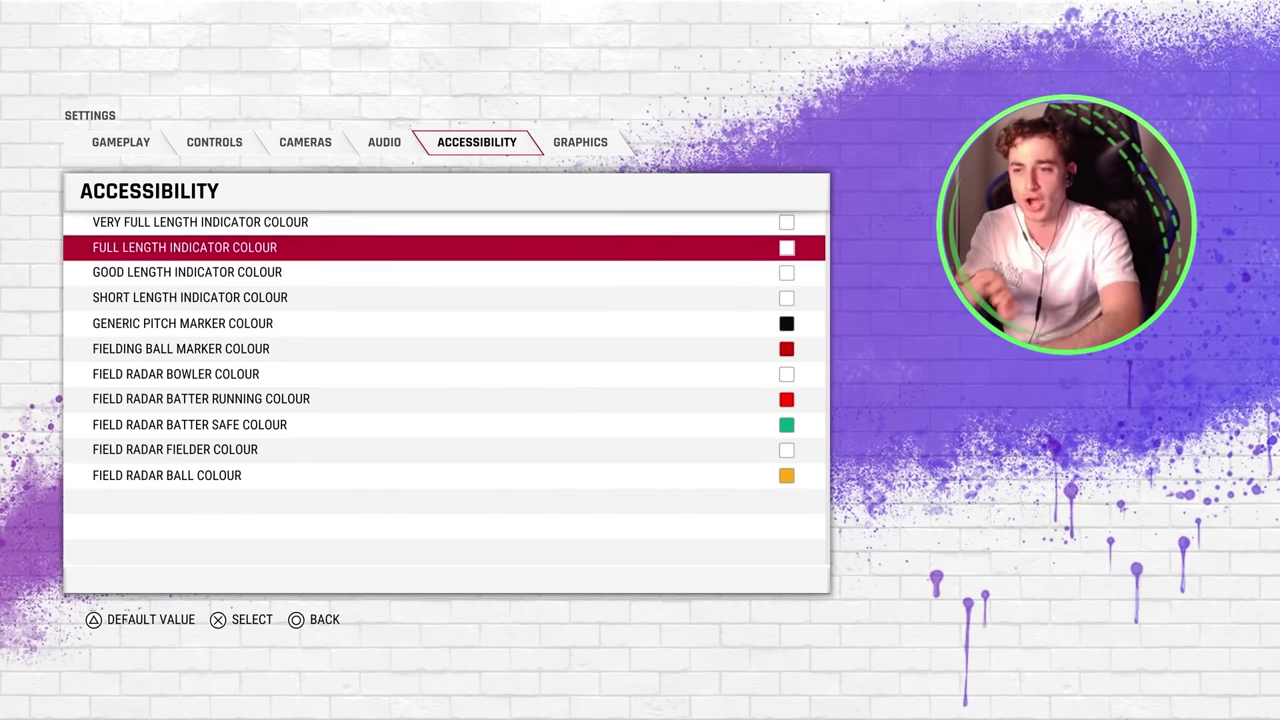
pyautogui.press('Down')
pyautogui.press('Down')
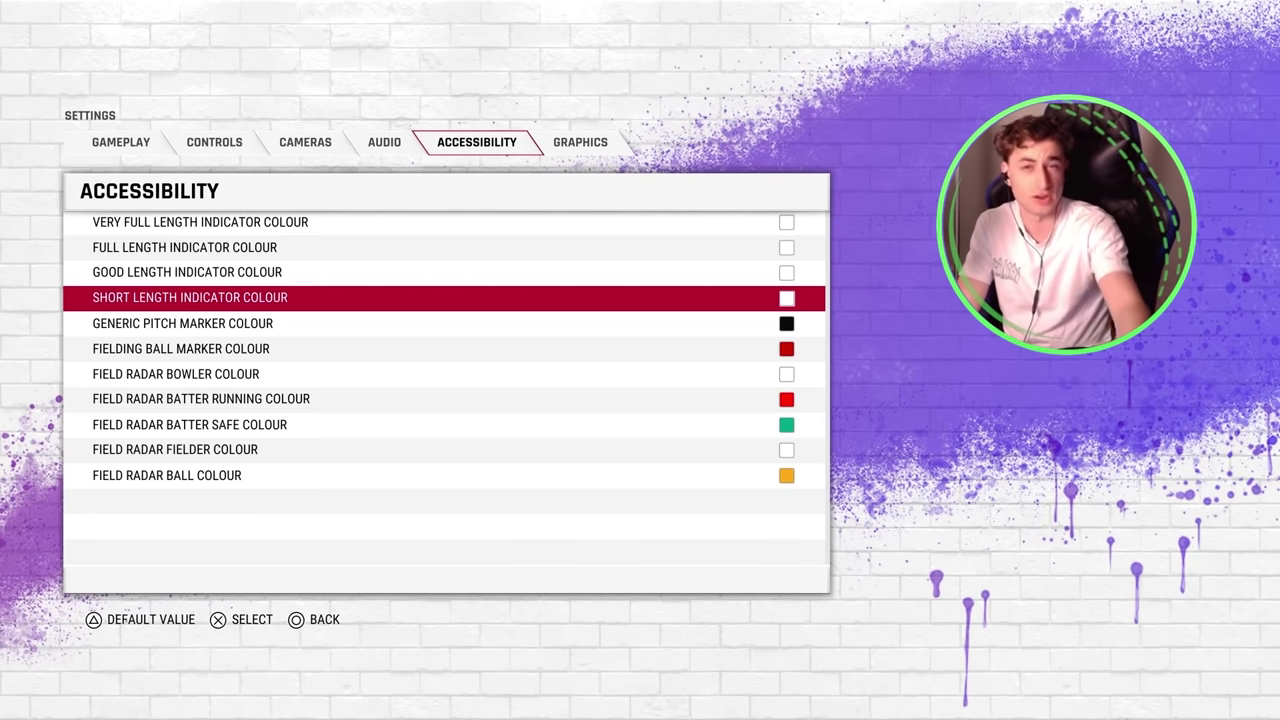
pyautogui.press('Down')
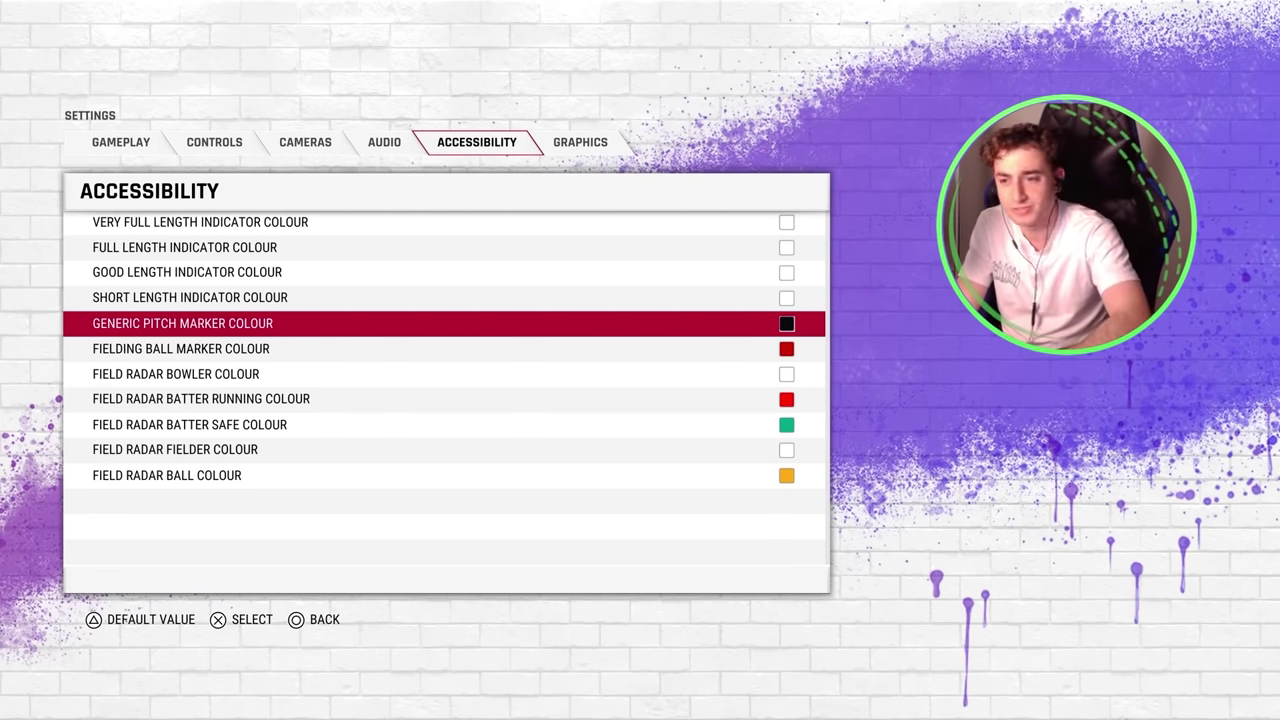
pyautogui.press('Down')
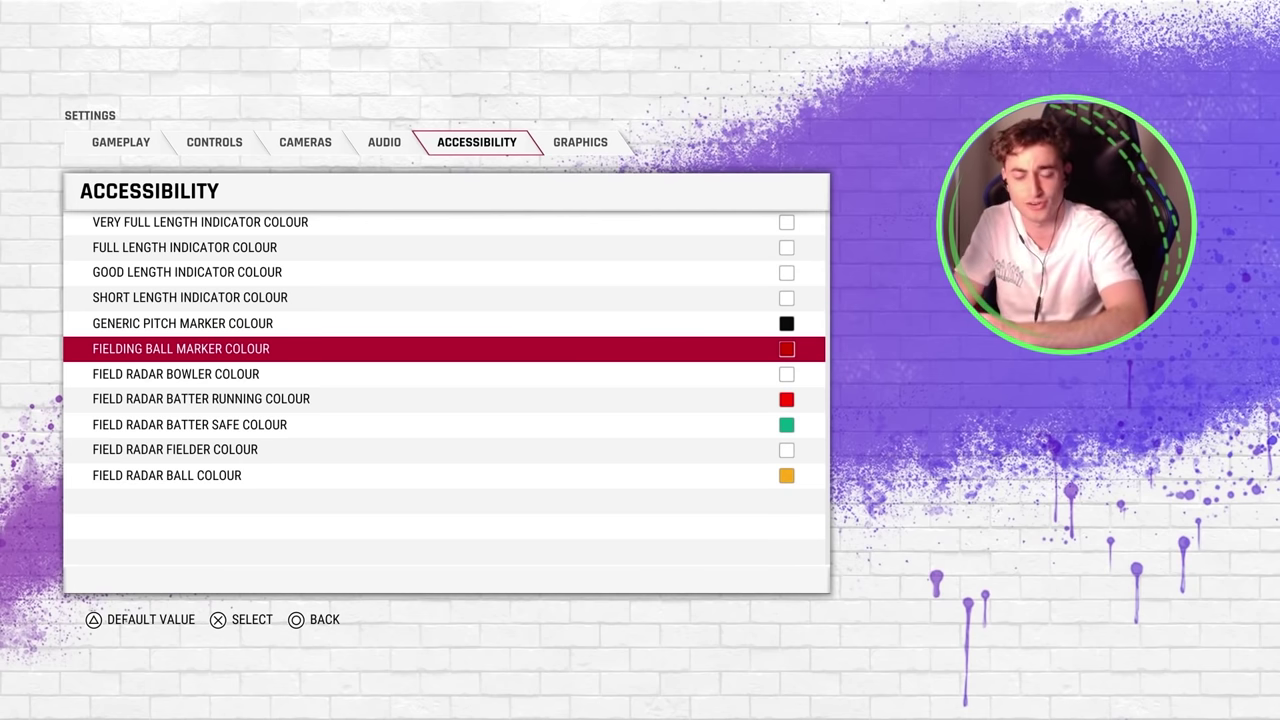
pyautogui.press('Down')
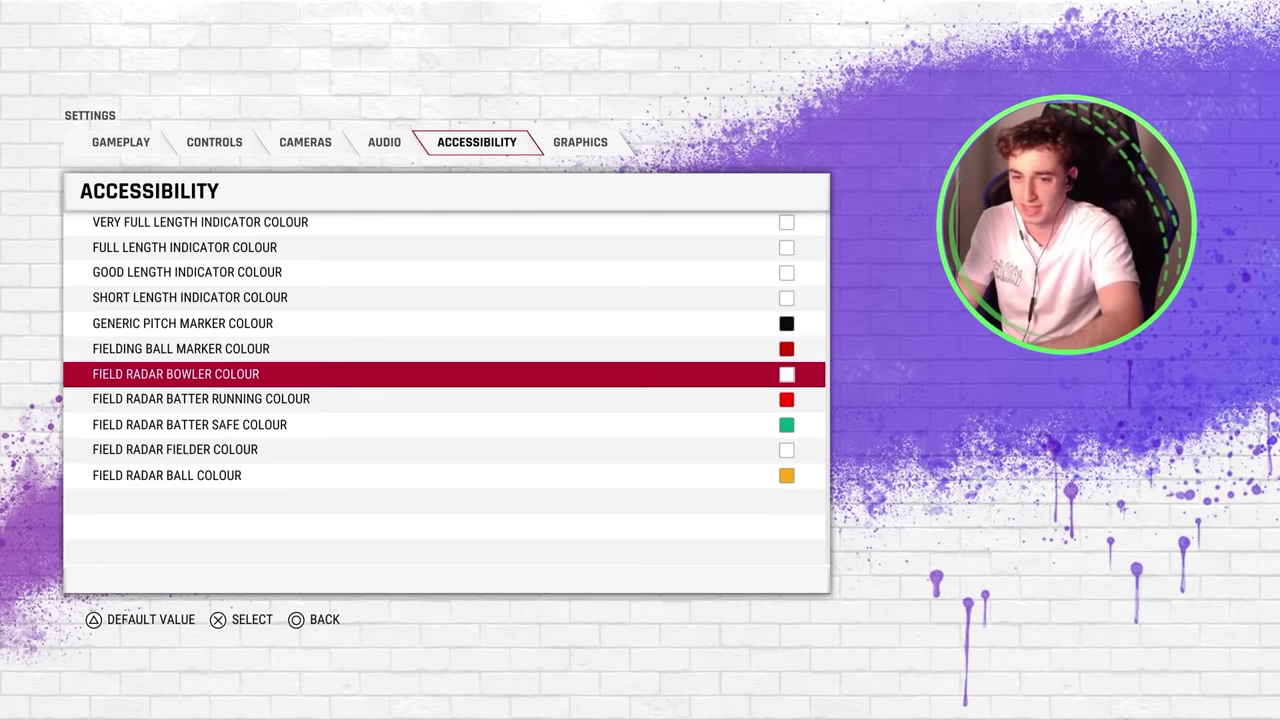
pyautogui.press('Down')
pyautogui.press('Down')
pyautogui.press('Down')
pyautogui.press('Down')
pyautogui.press('Up')
pyautogui.press('Up')
pyautogui.press('Up')
pyautogui.press('Up')
pyautogui.press('Up')
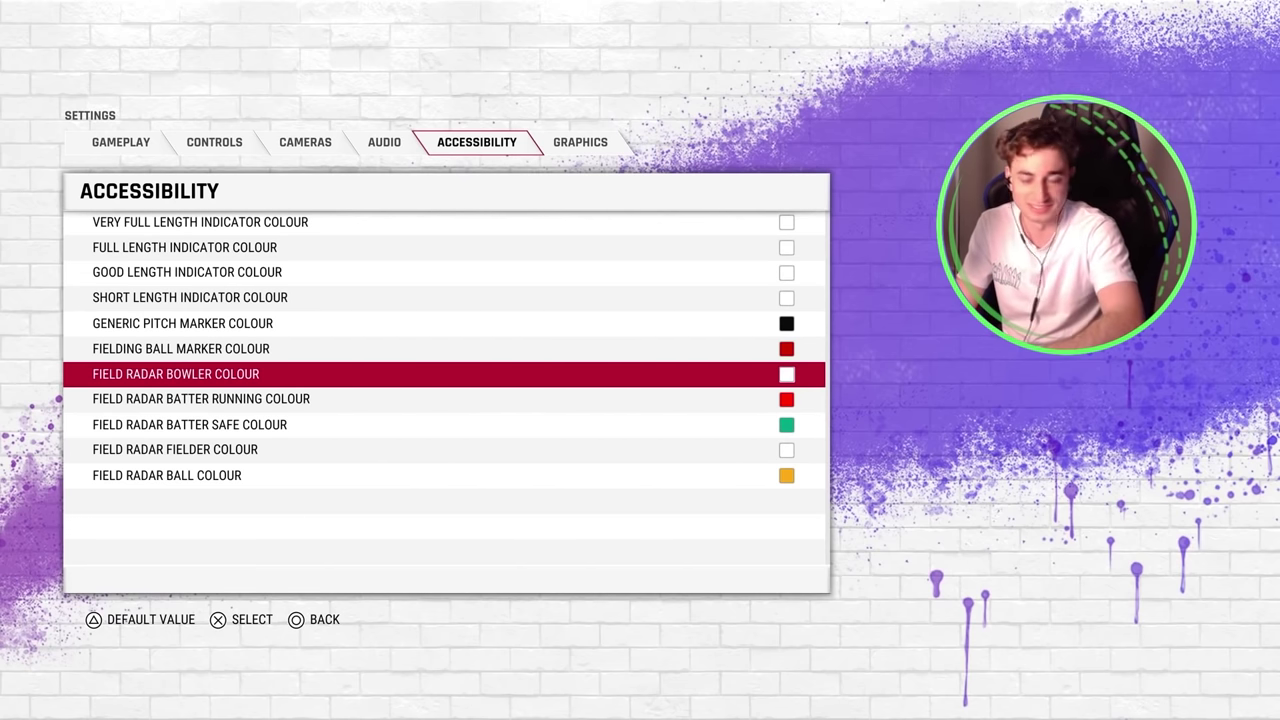
pyautogui.press('Down')
pyautogui.press('Down')
pyautogui.press('Down')
pyautogui.press('Down')
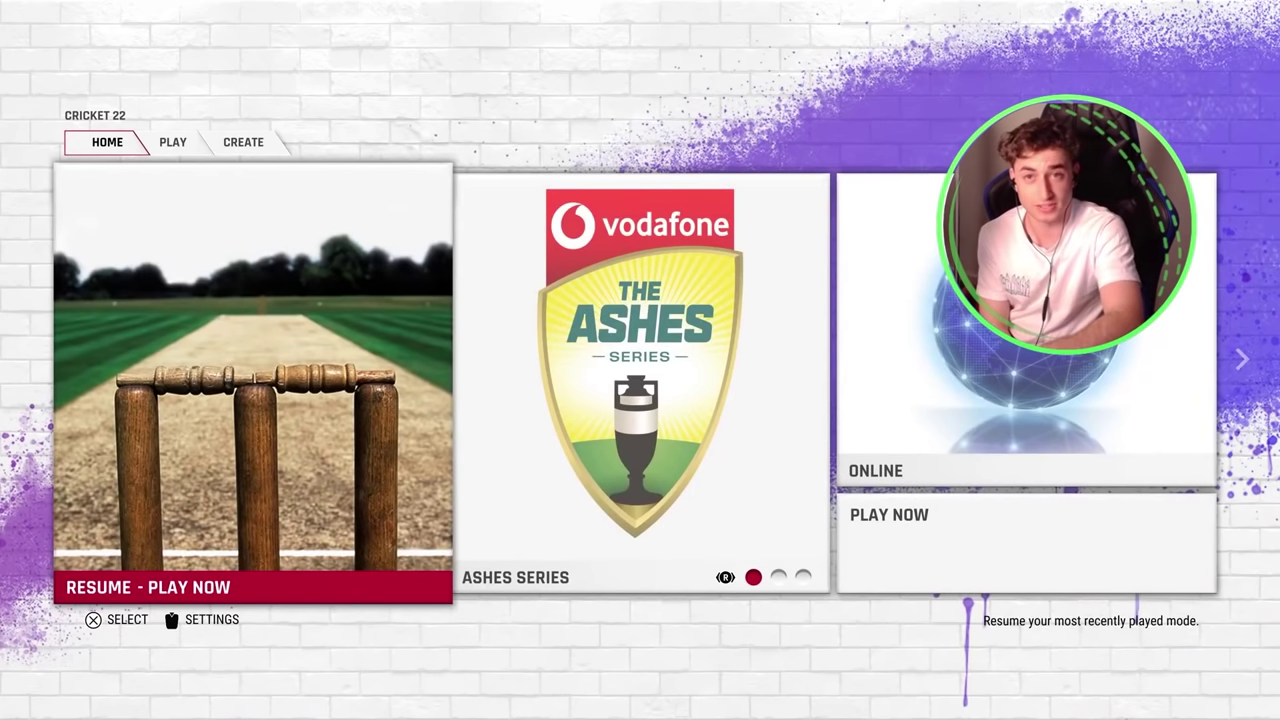
# Go from the Home screen into Settings > Custom Difficulties to view the 'Epic difficulty' profile.
pyautogui.press('Escape')
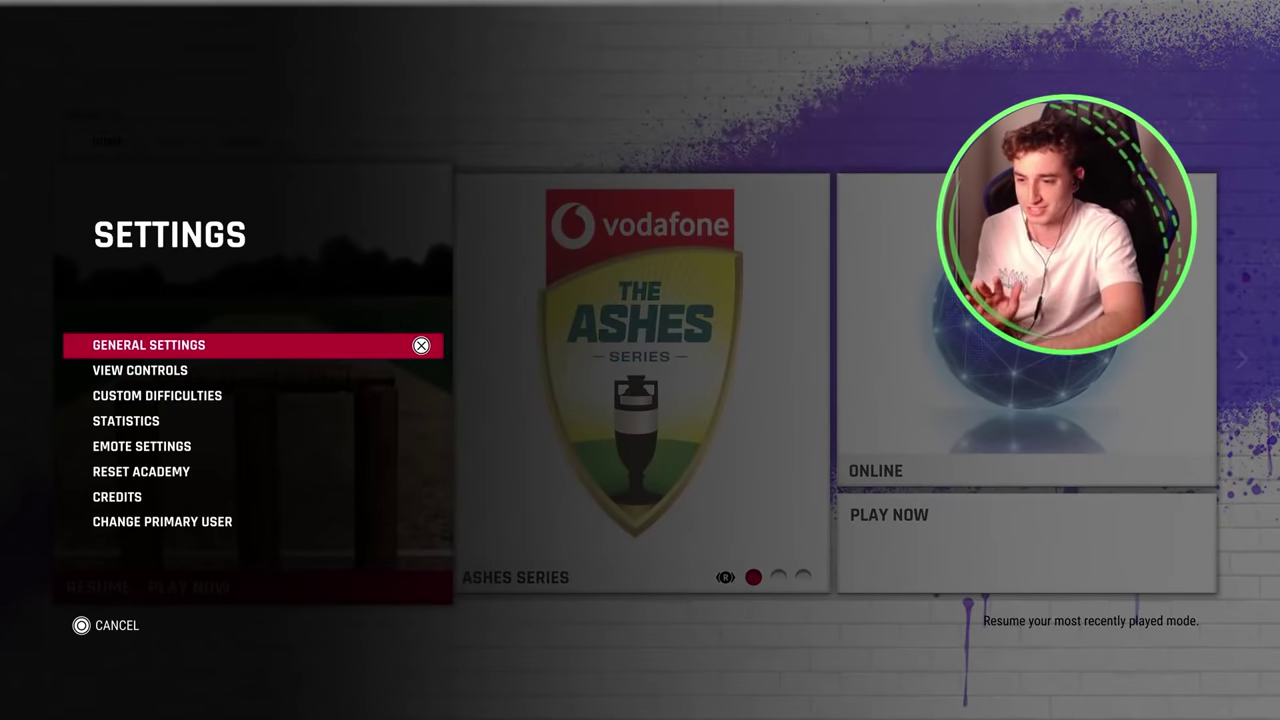
pyautogui.press('Down')
pyautogui.press('Down')
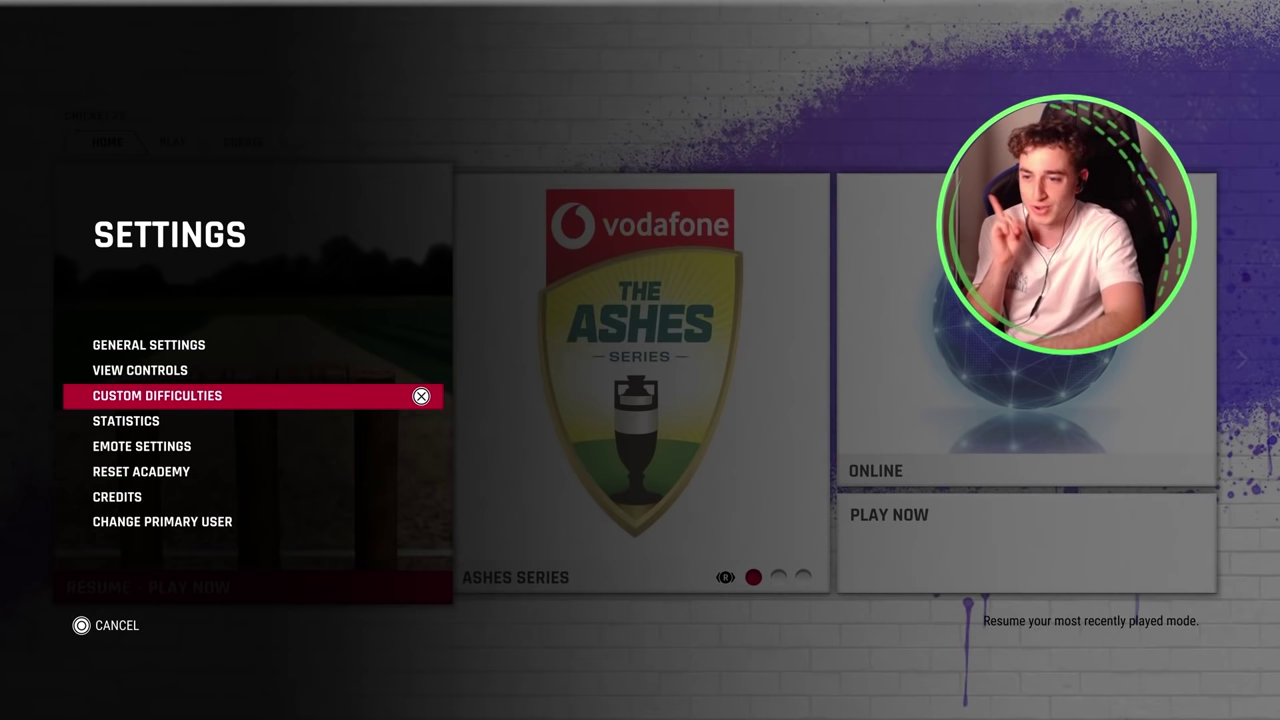
pyautogui.press('Return')
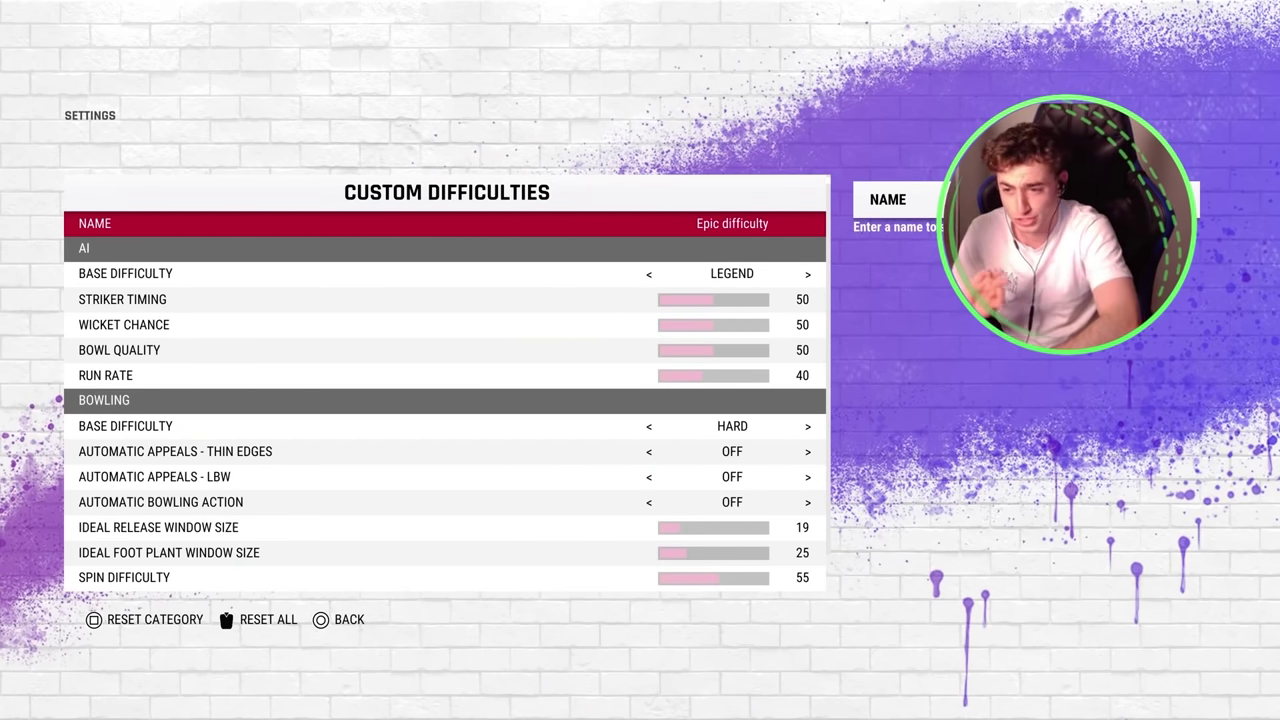
# Adjust the AI run rate, dropping it to 10 and bringing it back to 40.
pyautogui.press('Down')
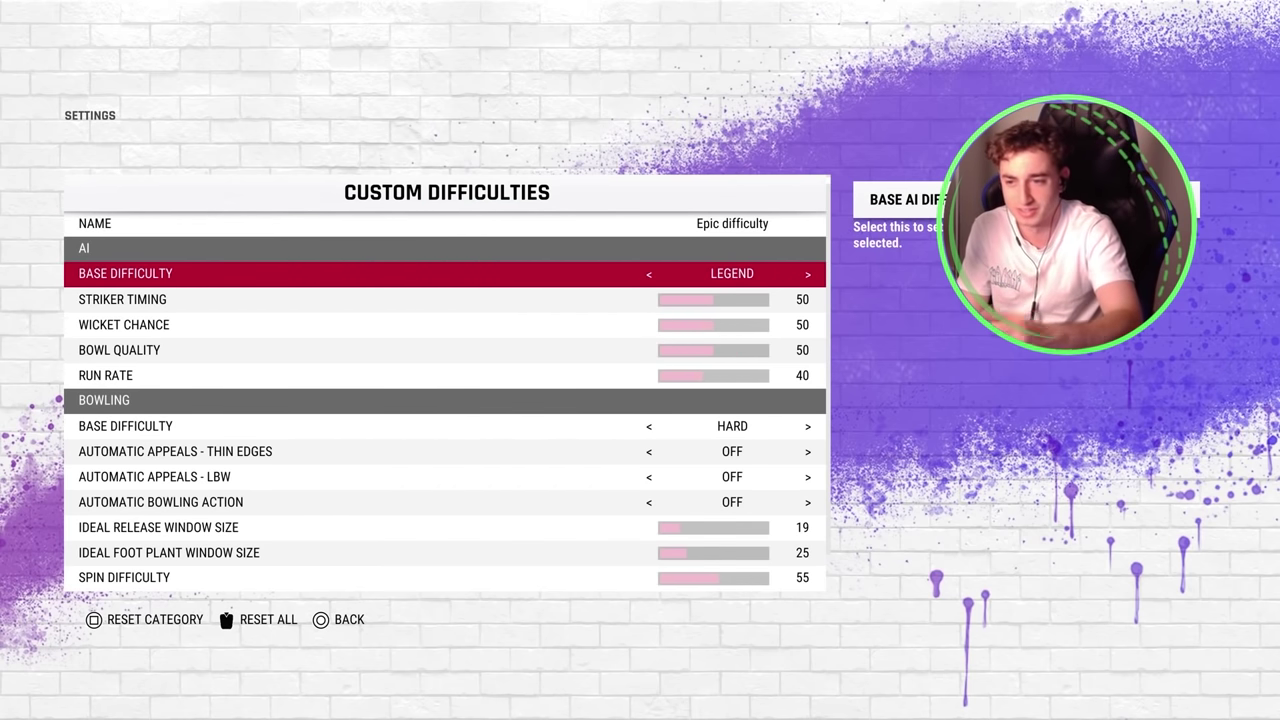
pyautogui.press('Down')
pyautogui.press('Down')
pyautogui.press('Down')
pyautogui.press('Down')
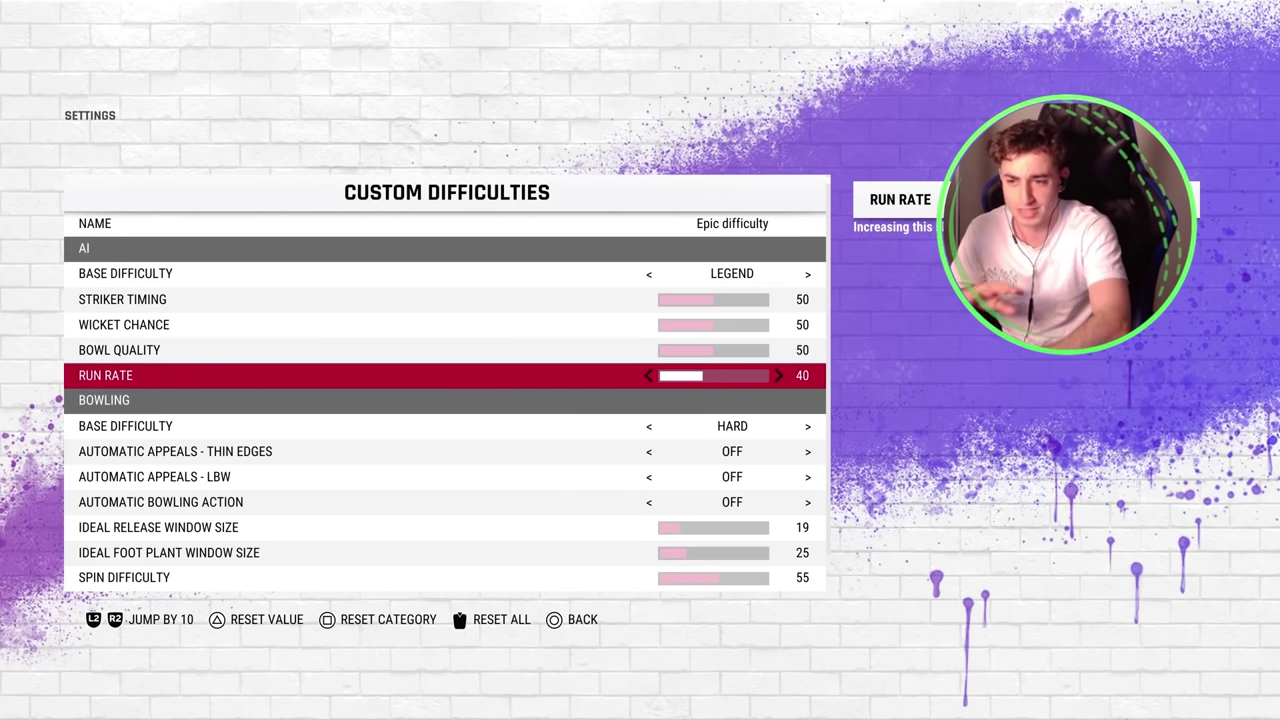
pyautogui.press('Left')
pyautogui.press('Left')
pyautogui.press('Left')
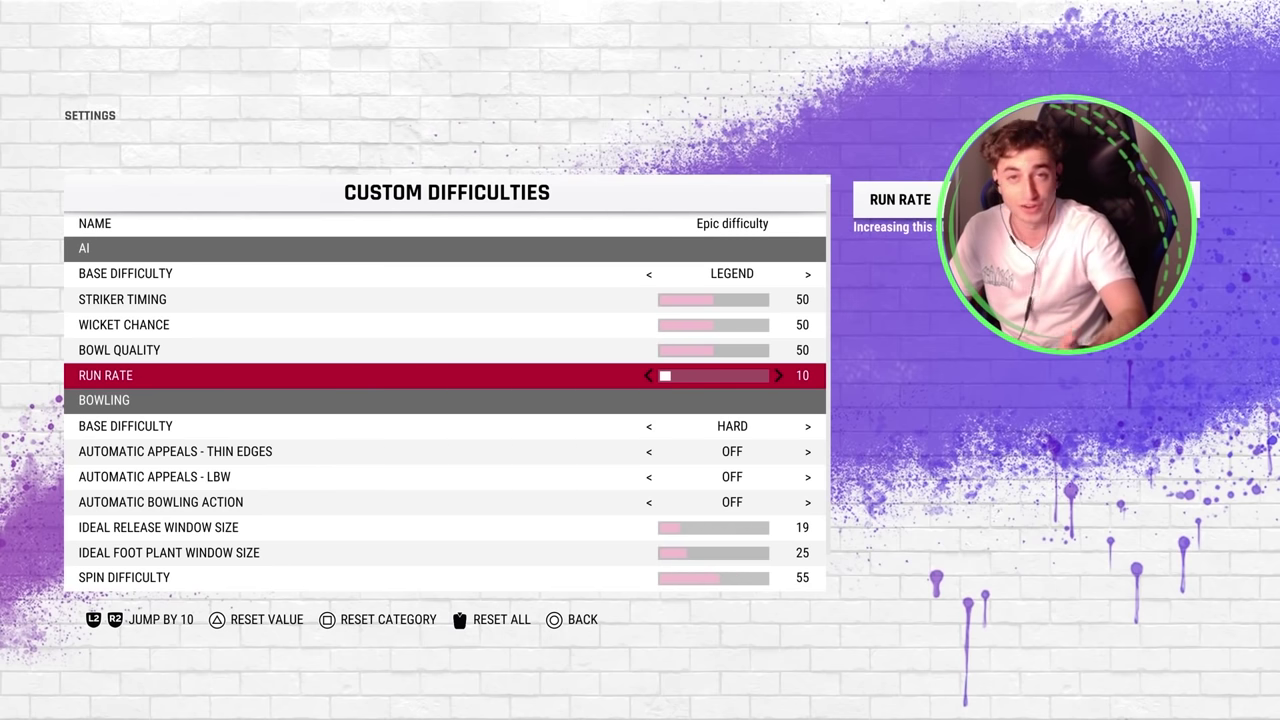
pyautogui.press('Right')
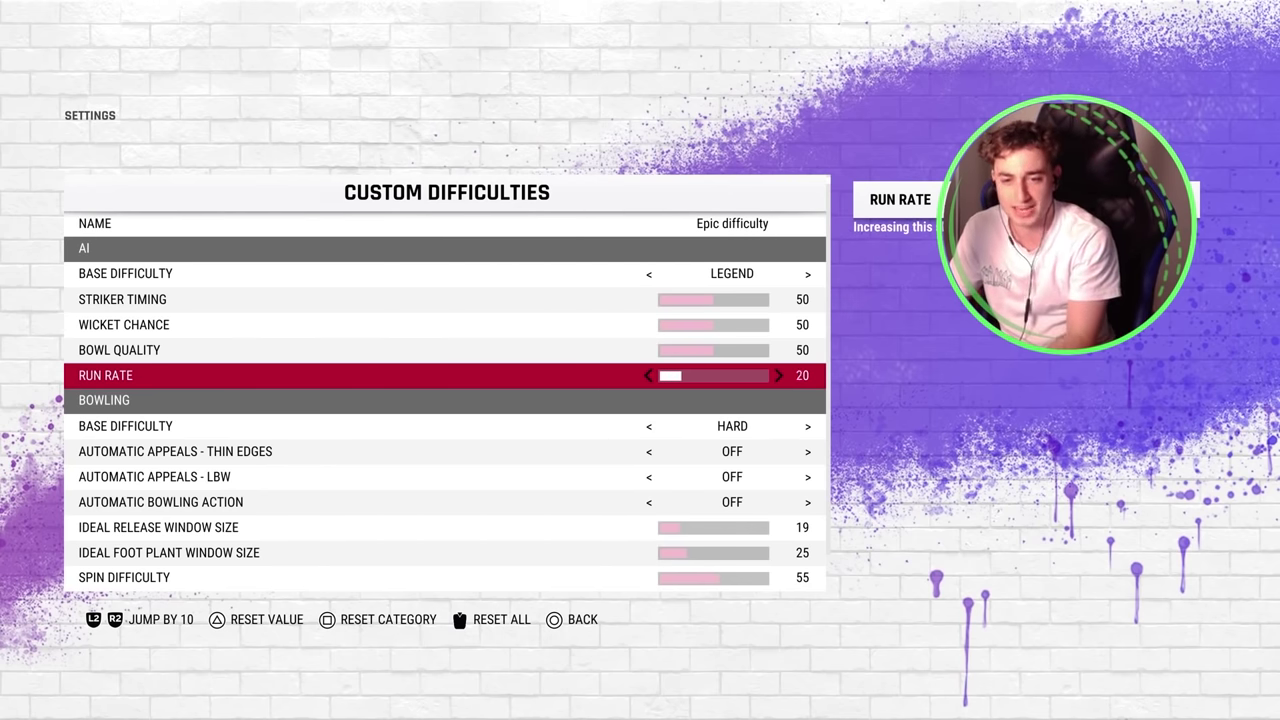
pyautogui.press('Right')
pyautogui.press('Right')
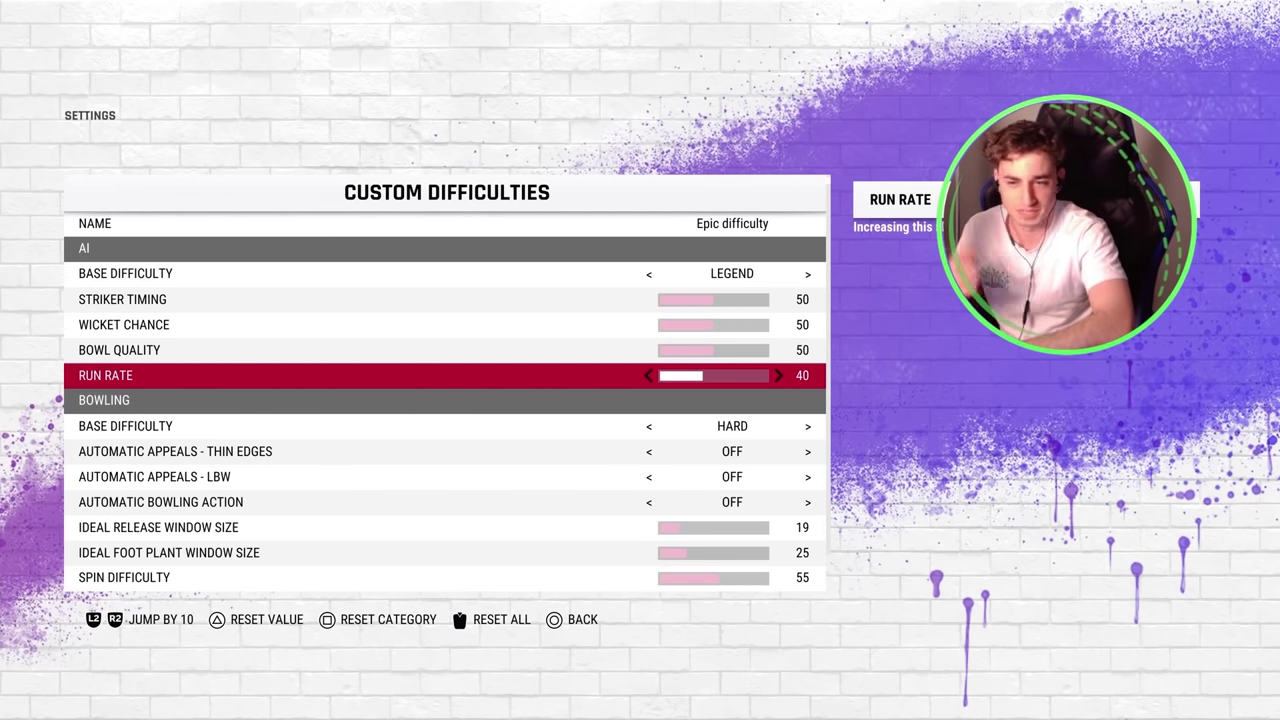
# Review the AI striker timing, wicket chance and bowl quality values at 50.
pyautogui.press('Up')
pyautogui.press('Up')
pyautogui.press('Up')
pyautogui.press('Down')
pyautogui.press('Down')
pyautogui.press('Up')
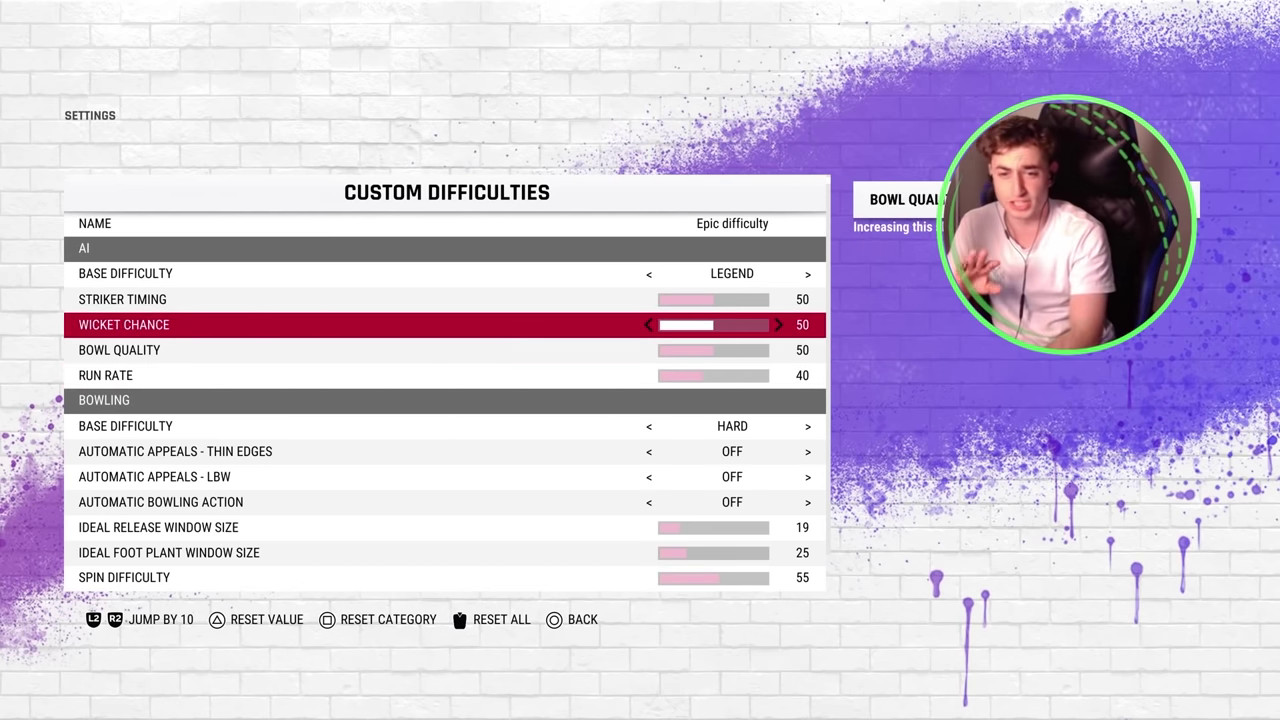
pyautogui.press('Up')
pyautogui.press('Down')
pyautogui.press('Down')
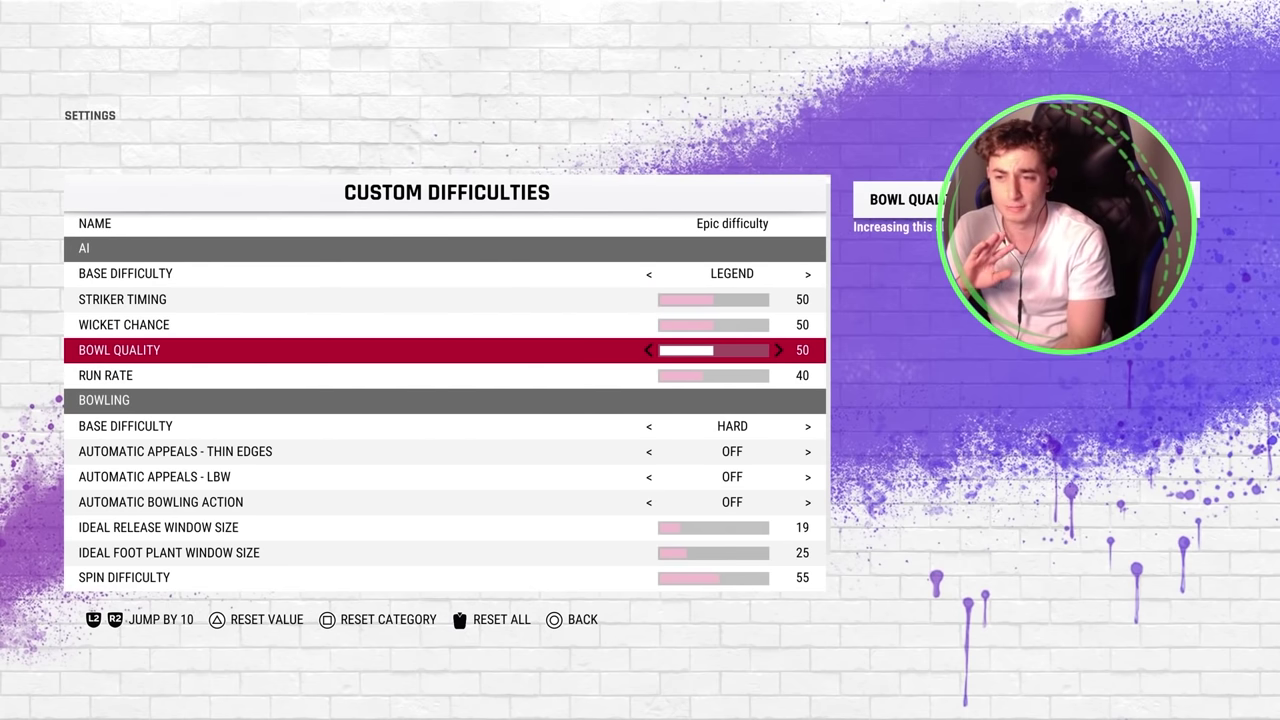
pyautogui.press('Up')
pyautogui.press('Up')
pyautogui.press('Down')
pyautogui.press('Down')
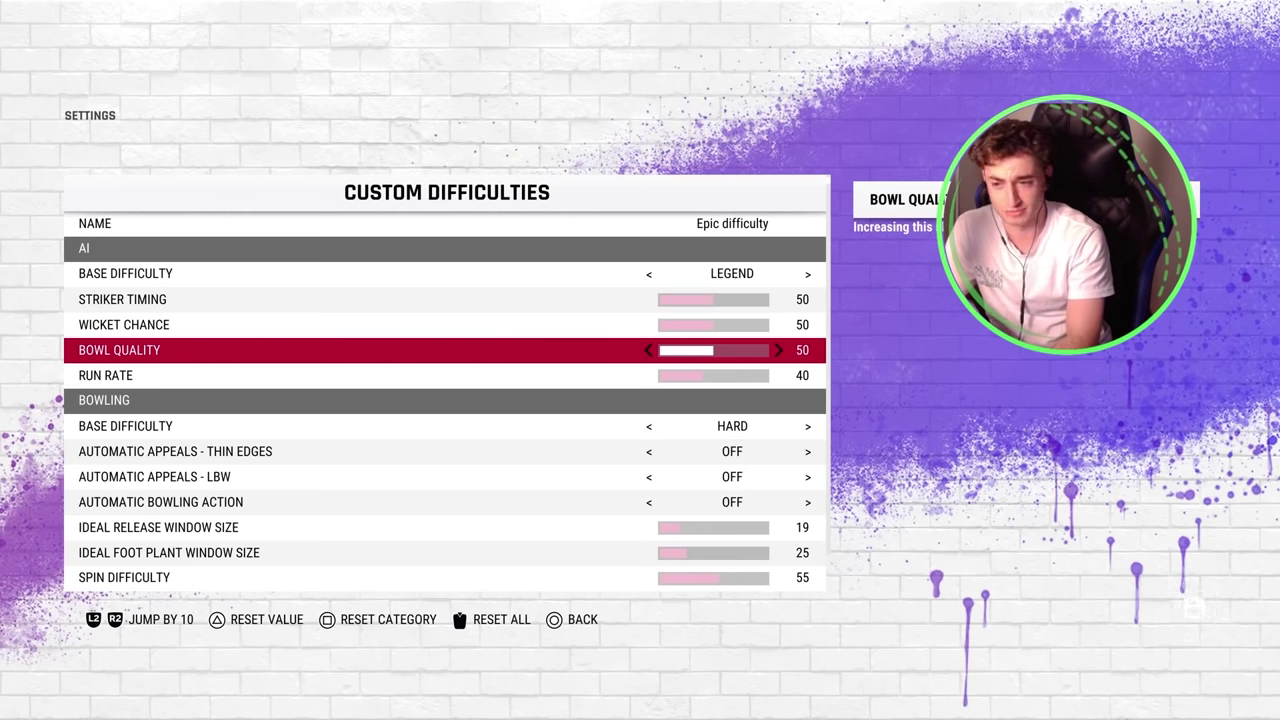
pyautogui.press('Down')
pyautogui.press('Down')
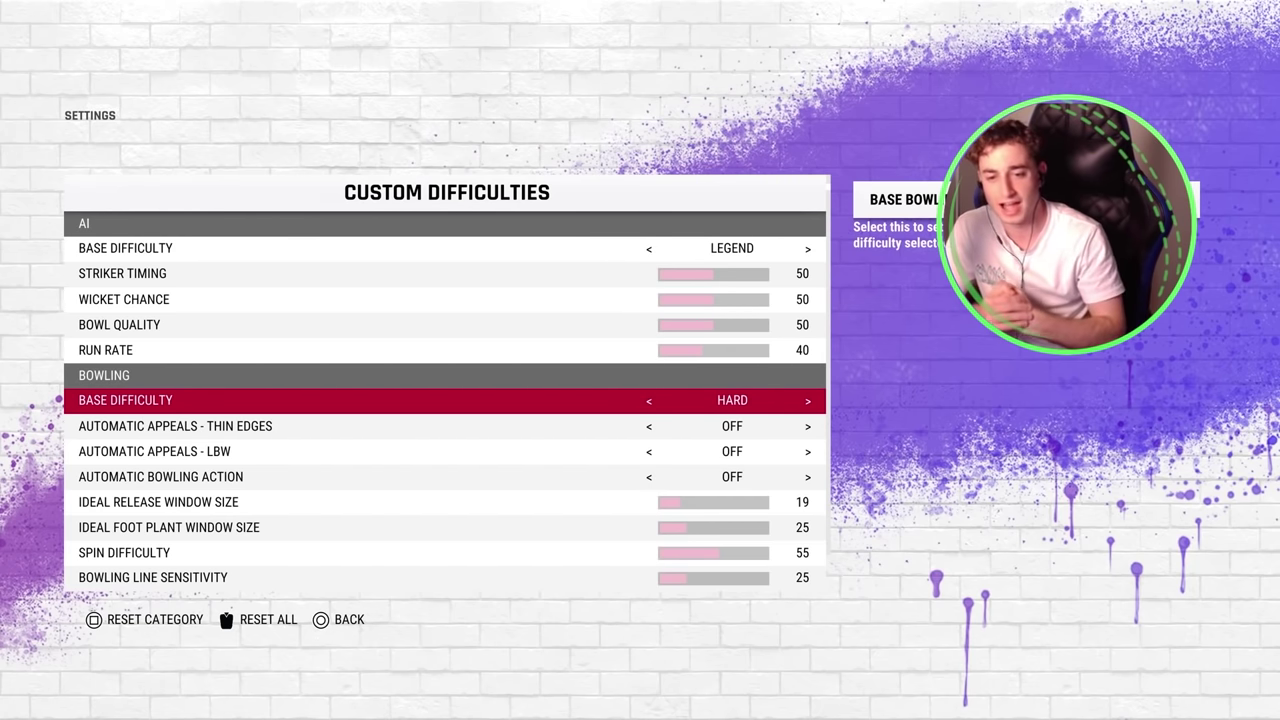
# Step through the automatic appeals and automatic bowling action options in the Bowling section.
pyautogui.press('Down')
pyautogui.press('Down')
pyautogui.press('Down')
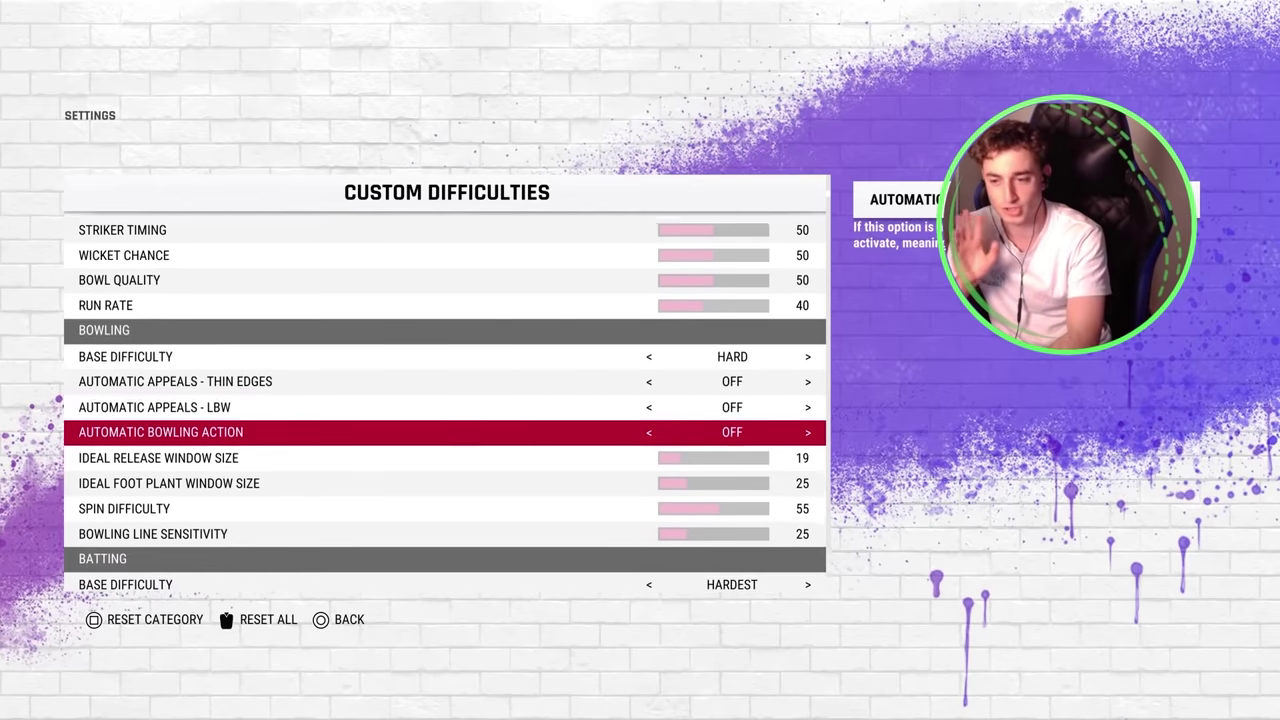
pyautogui.press('Down')
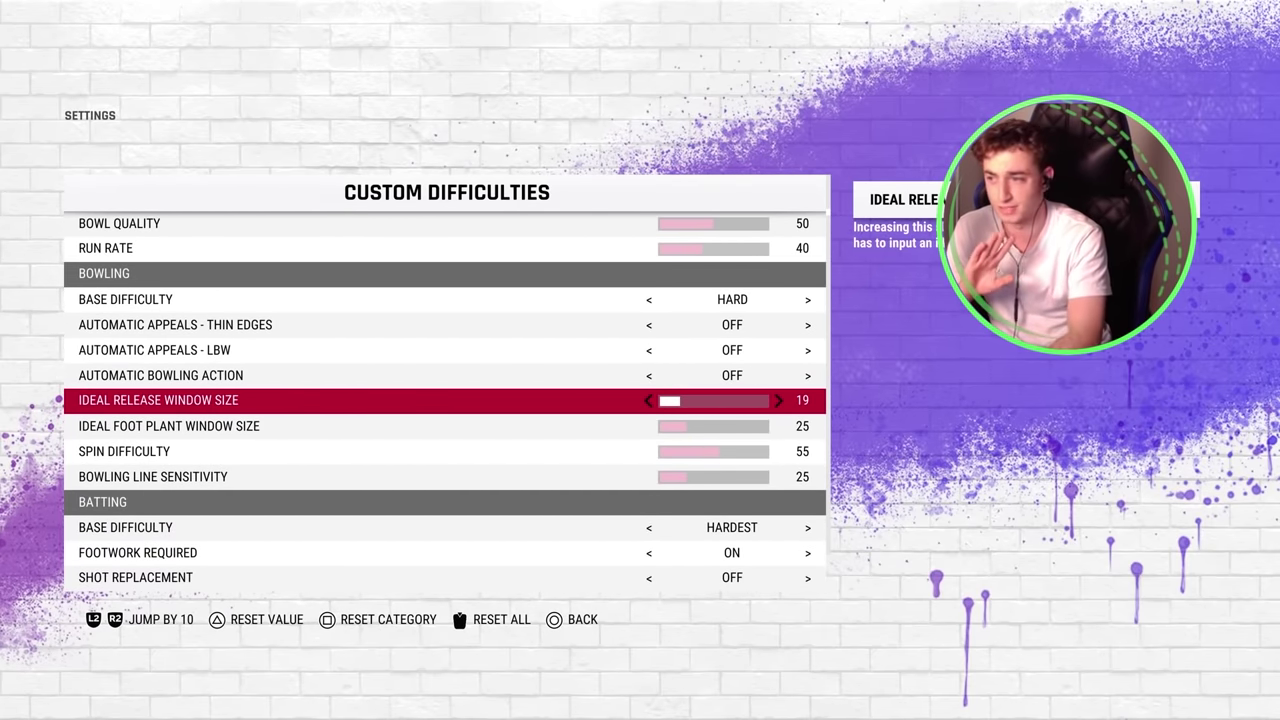
pyautogui.press('Up')
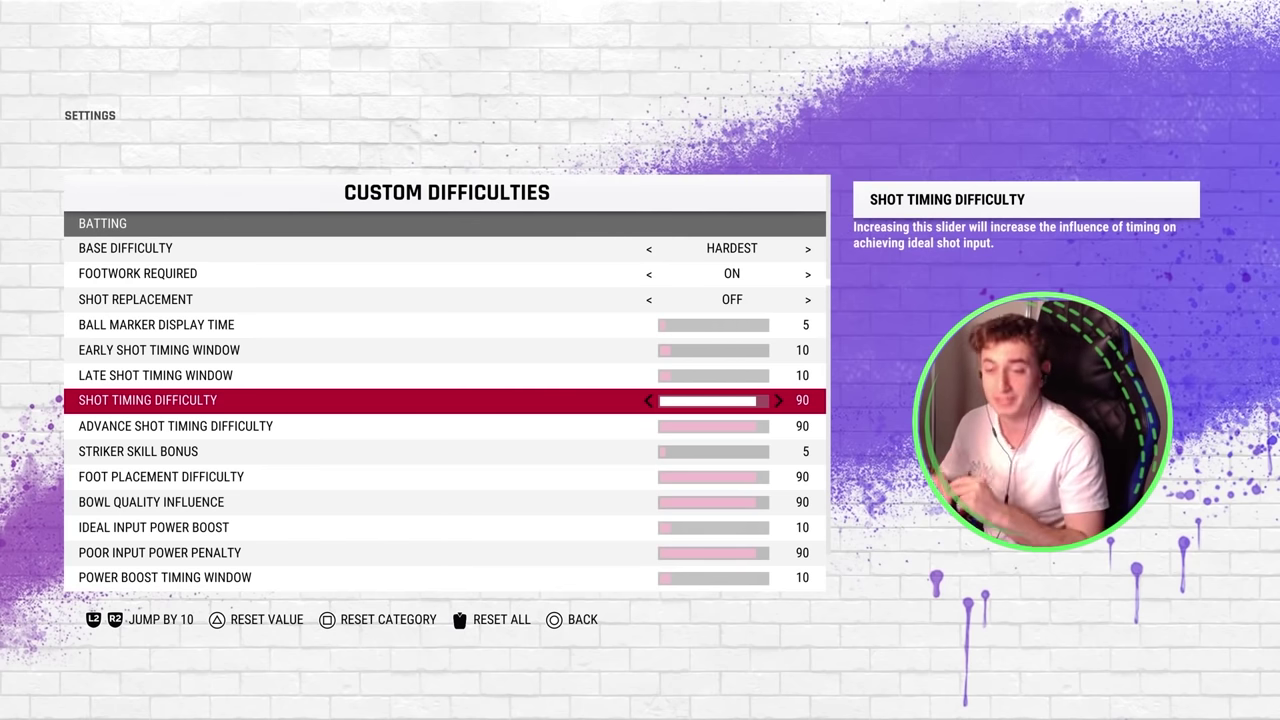
# Check batting Footwork Required is On and Shot Replacement is Off.
pyautogui.press('Up')
pyautogui.press('Up')
pyautogui.press('Up')
pyautogui.press('Up')
pyautogui.press('Up')
pyautogui.press('Down')
pyautogui.press('Up')
pyautogui.press('Down')
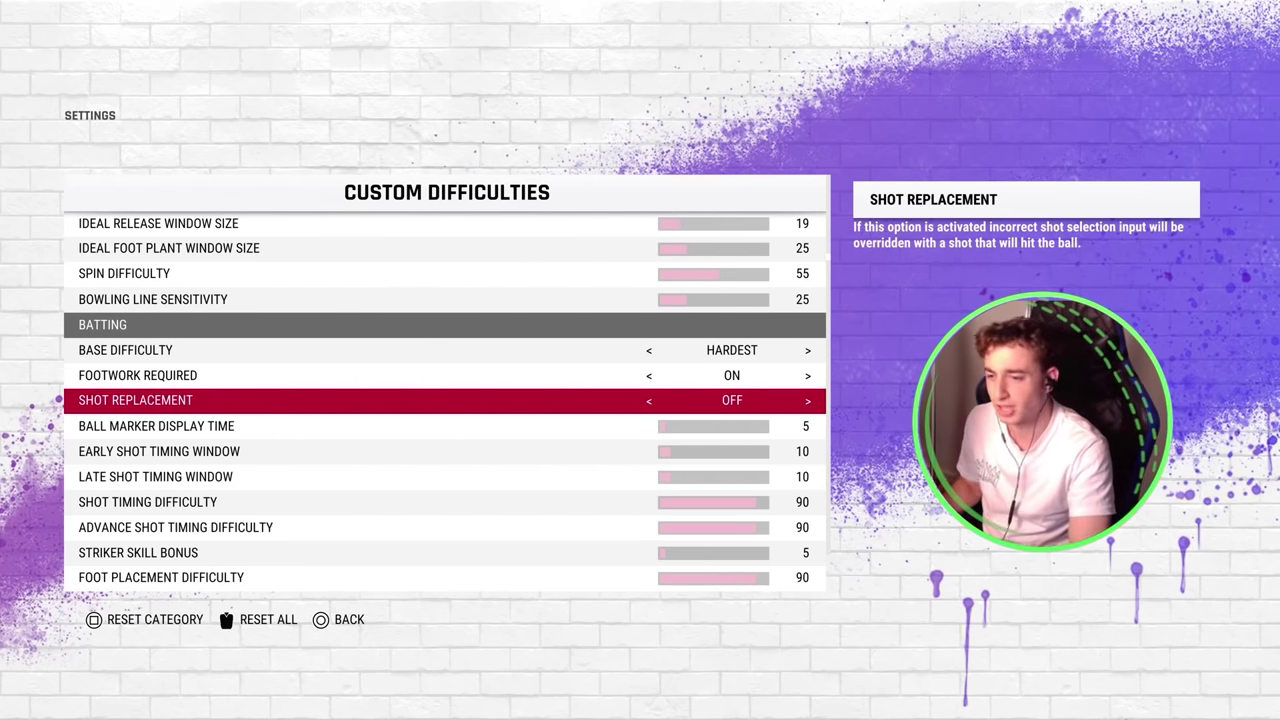
# Go through the shot timing, foot placement, power boost and miss input influence sliders.
pyautogui.press('Down')
pyautogui.press('Down')
pyautogui.press('Down')
pyautogui.press('Down')
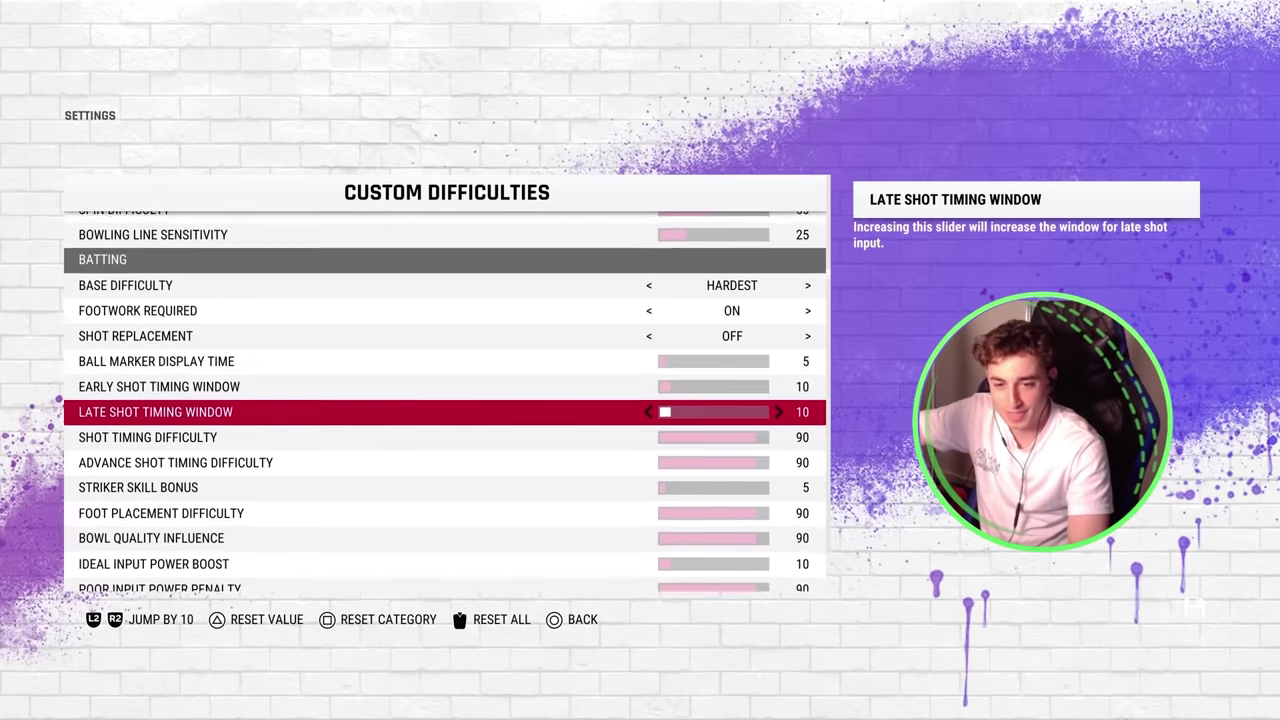
pyautogui.press('Down')
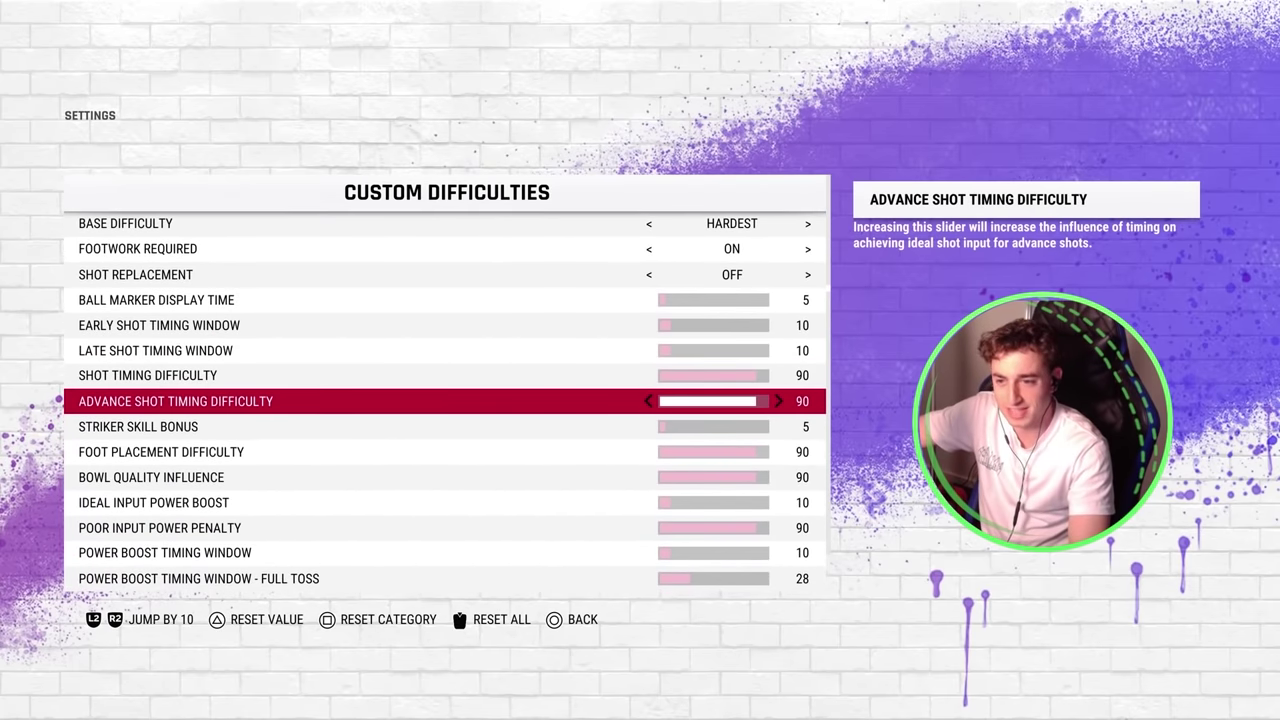
pyautogui.press('Up')
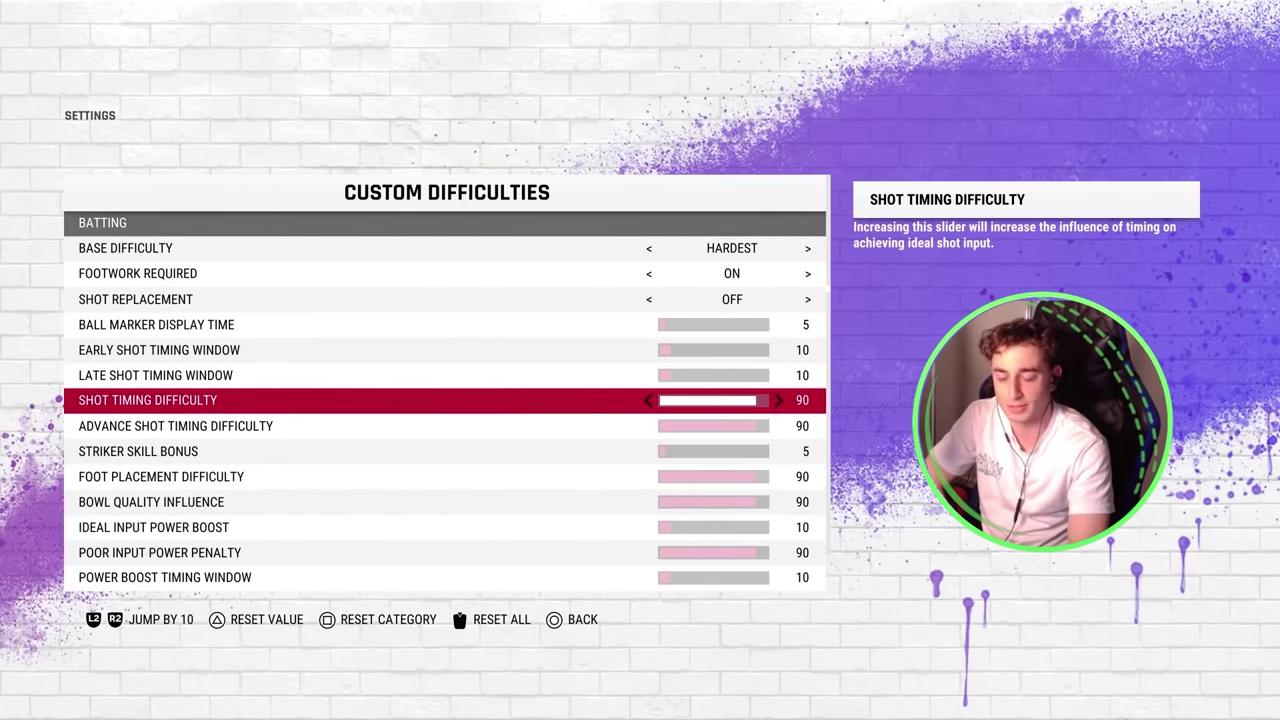
pyautogui.press('Down')
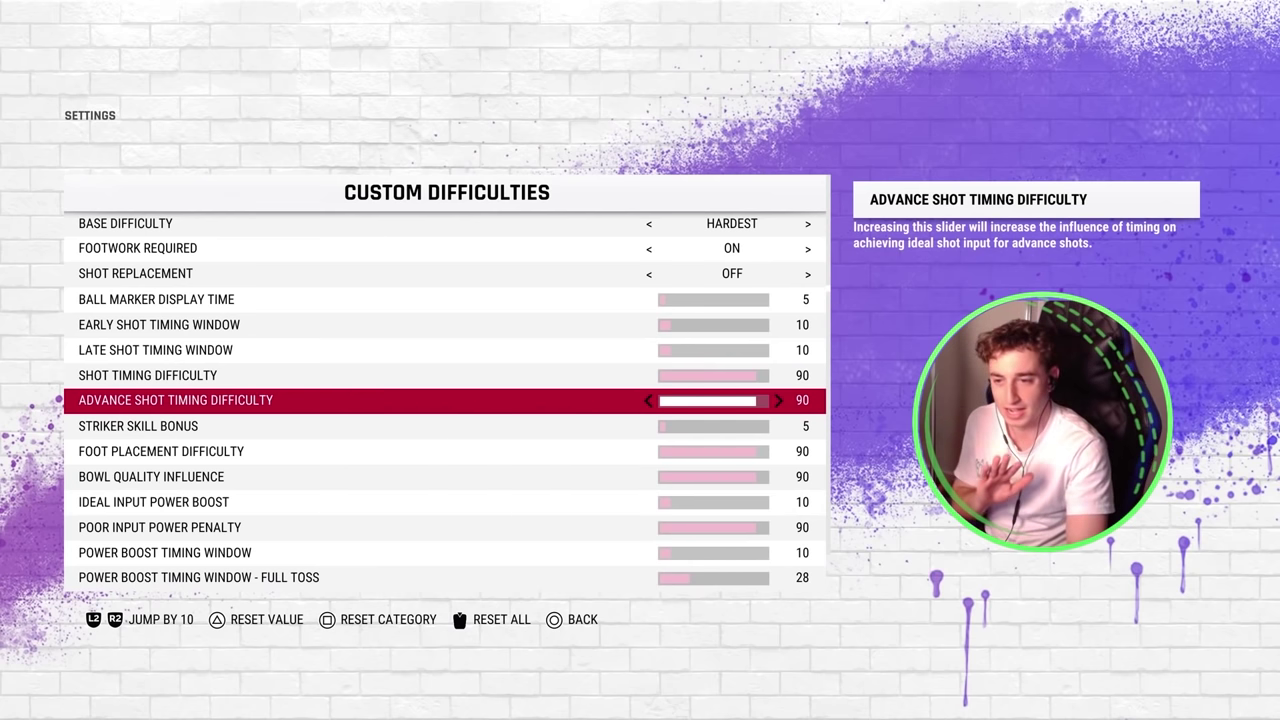
pyautogui.press('Down')
pyautogui.press('Down')
pyautogui.press('Down')
pyautogui.press('Down')
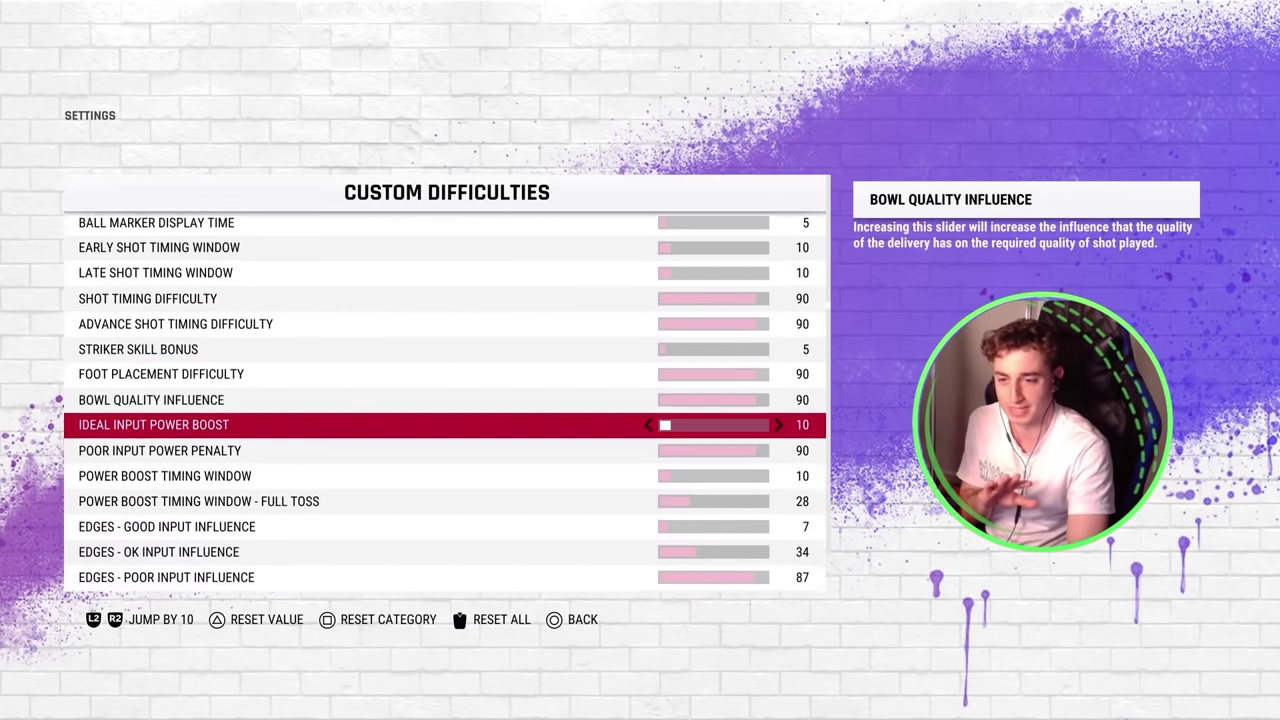
pyautogui.press('Down')
pyautogui.press('Down')
pyautogui.press('Down')
pyautogui.press('Down')
pyautogui.press('Down')
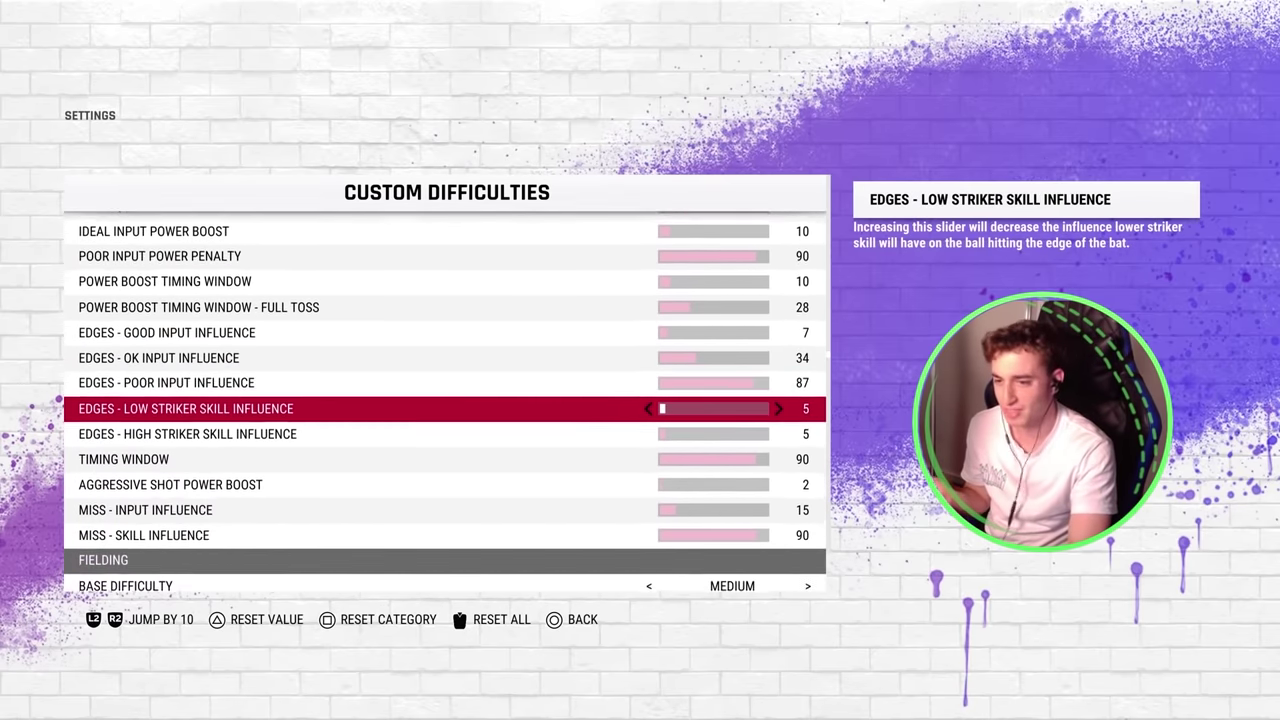
pyautogui.press('Down')
pyautogui.press('Down')
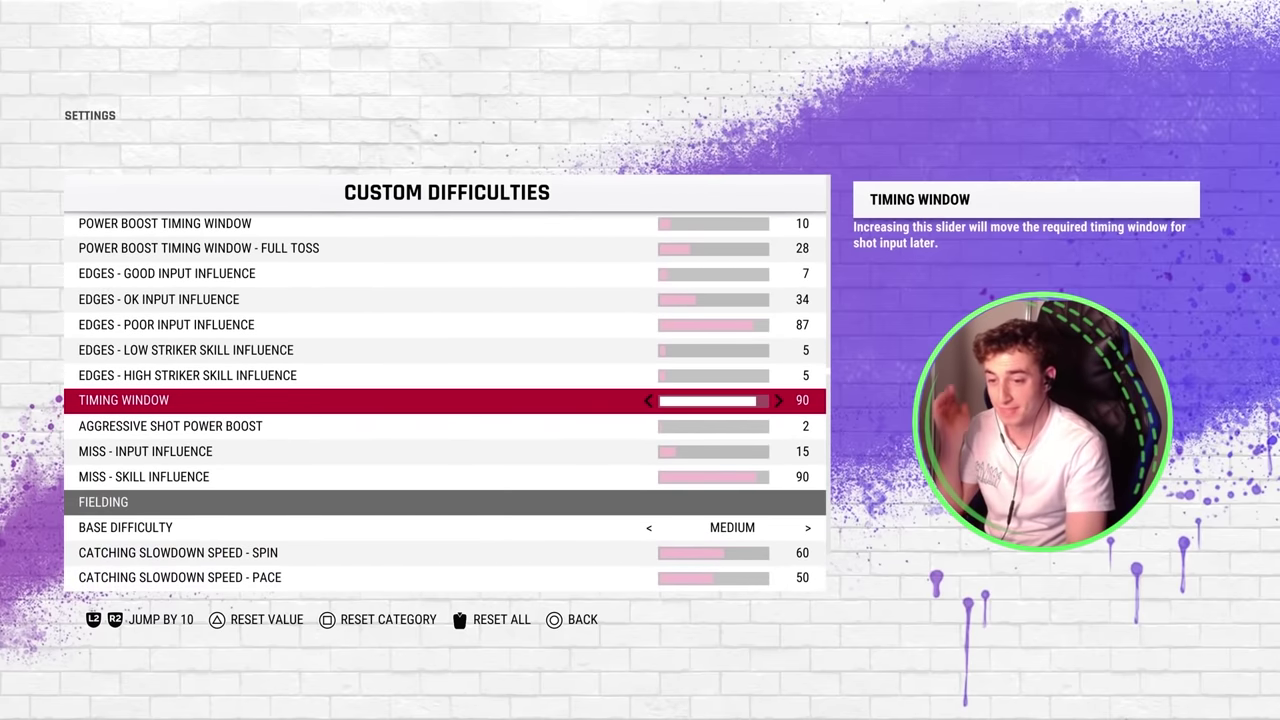
pyautogui.press('Down')
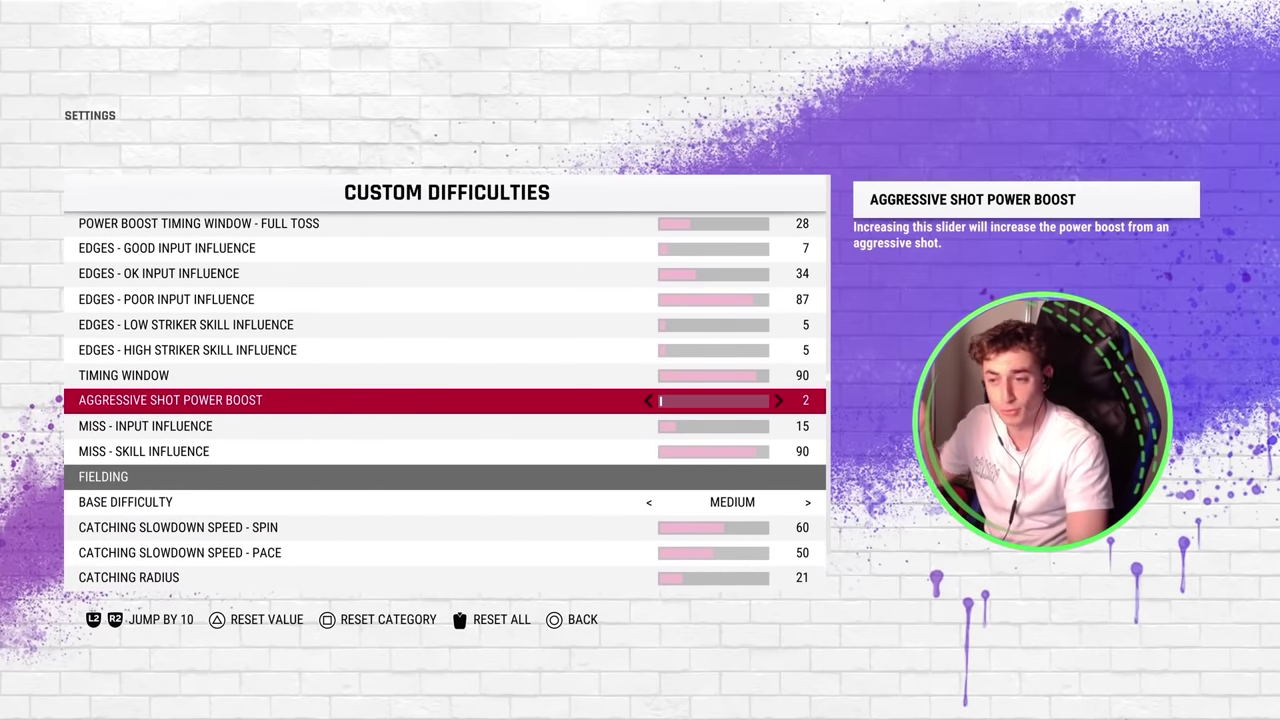
pyautogui.press('Down')
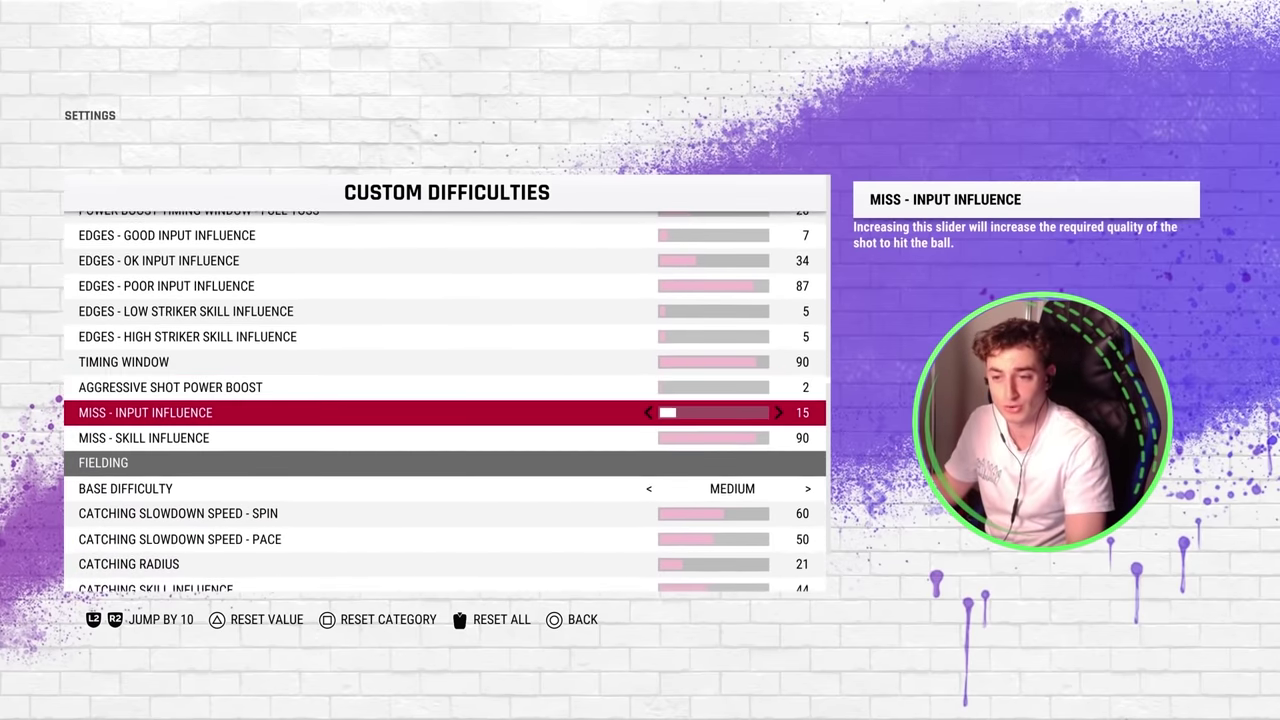
pyautogui.press('Down')
pyautogui.press('Down')
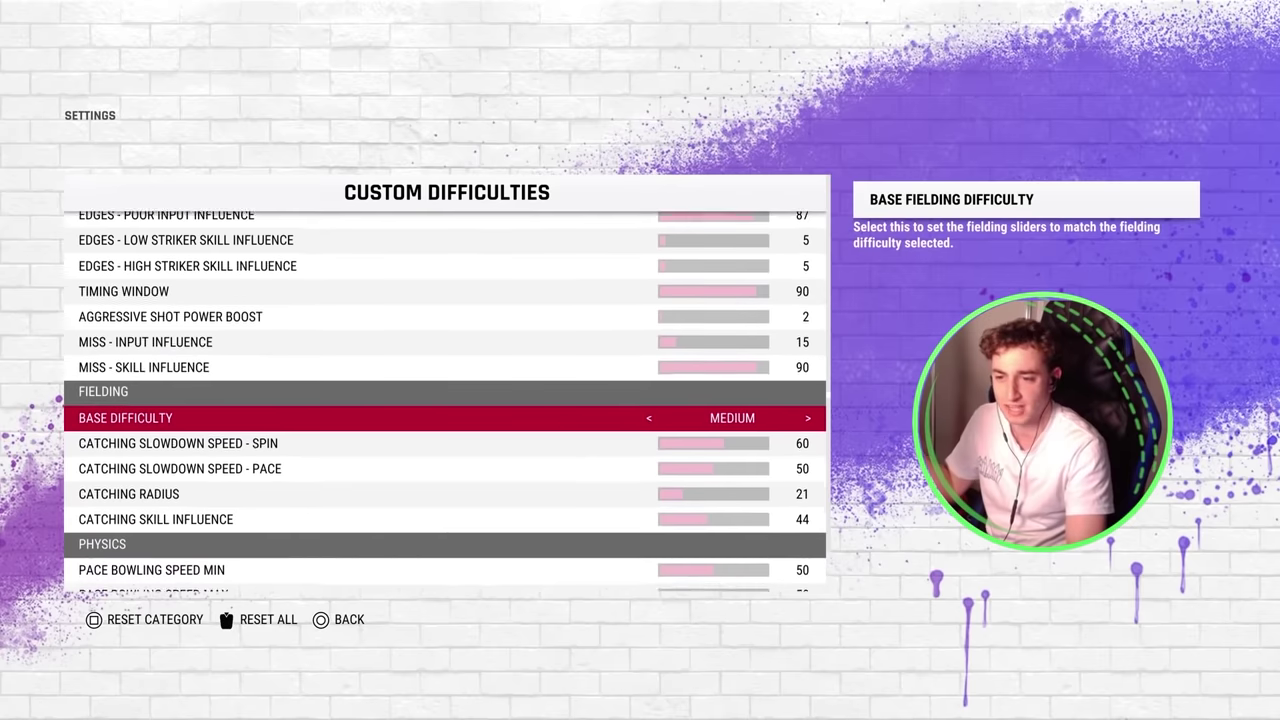
# Raise fielding base difficulty from Medium to Hardest, putting catching sliders at 100 and radius at 0.
pyautogui.press('Down')
pyautogui.press('Down')
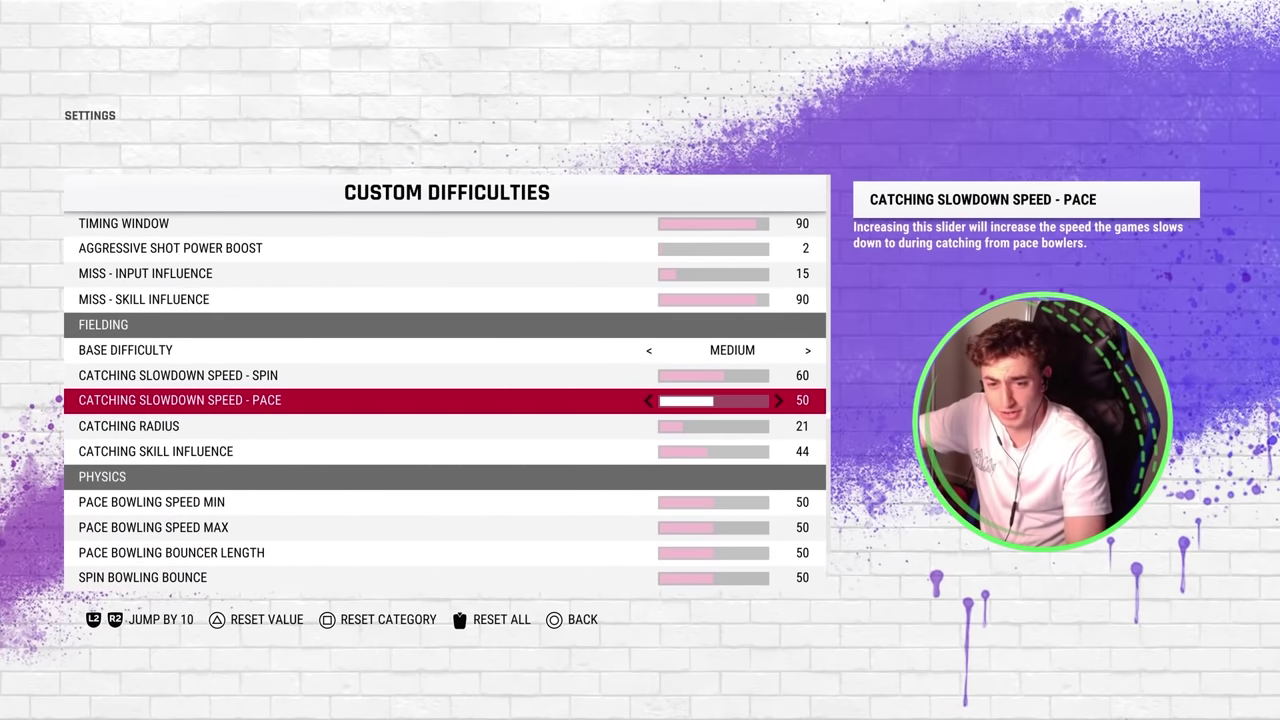
pyautogui.press('Up')
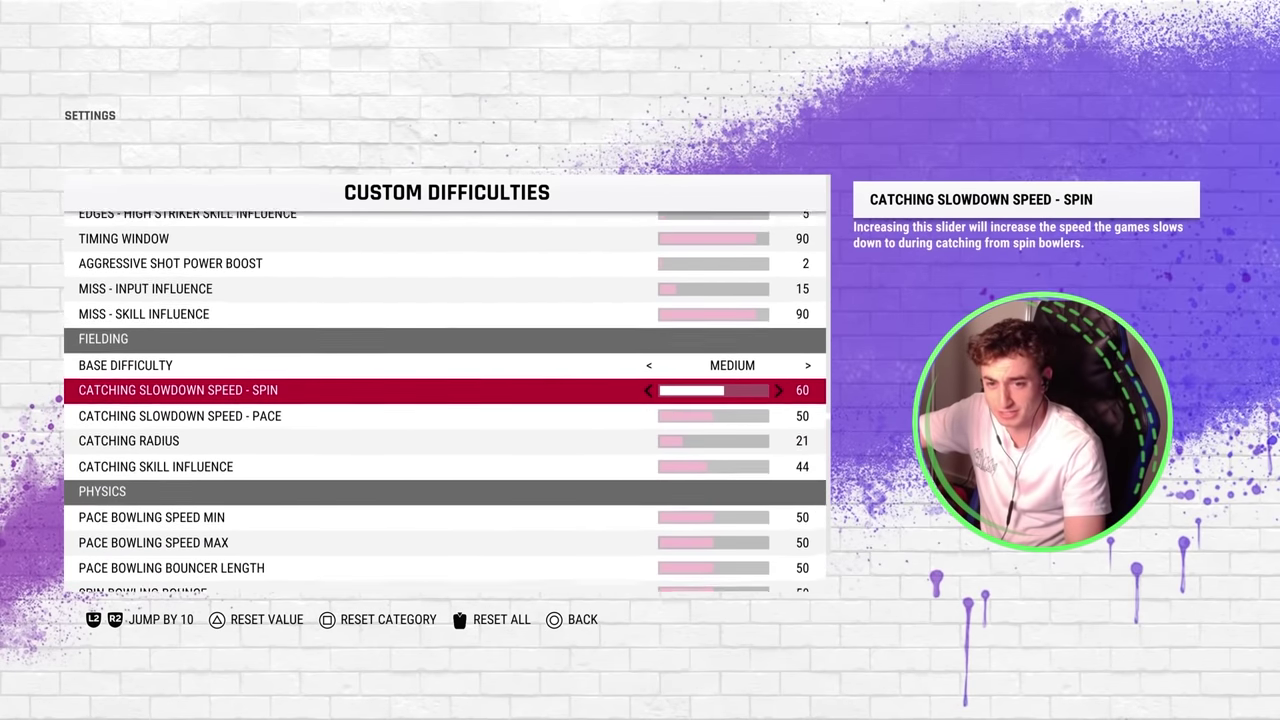
pyautogui.press('Up')
pyautogui.press('Right')
pyautogui.press('Right')
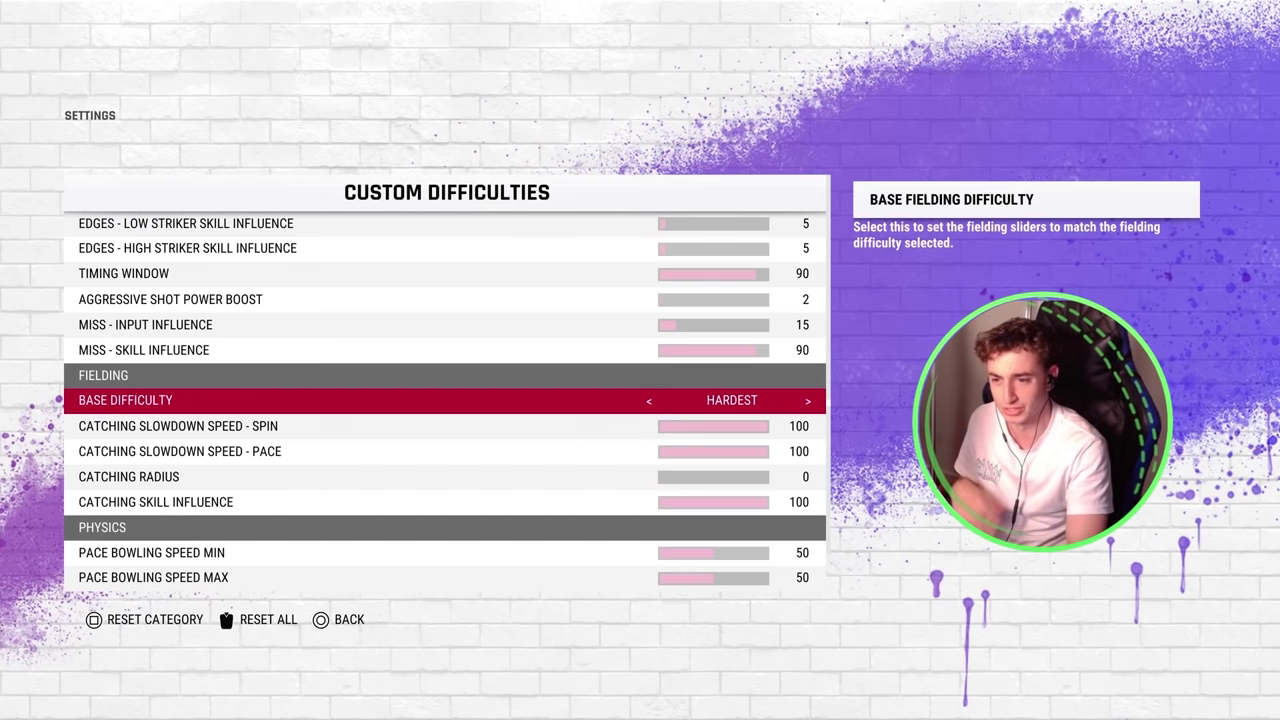
pyautogui.press('Down')
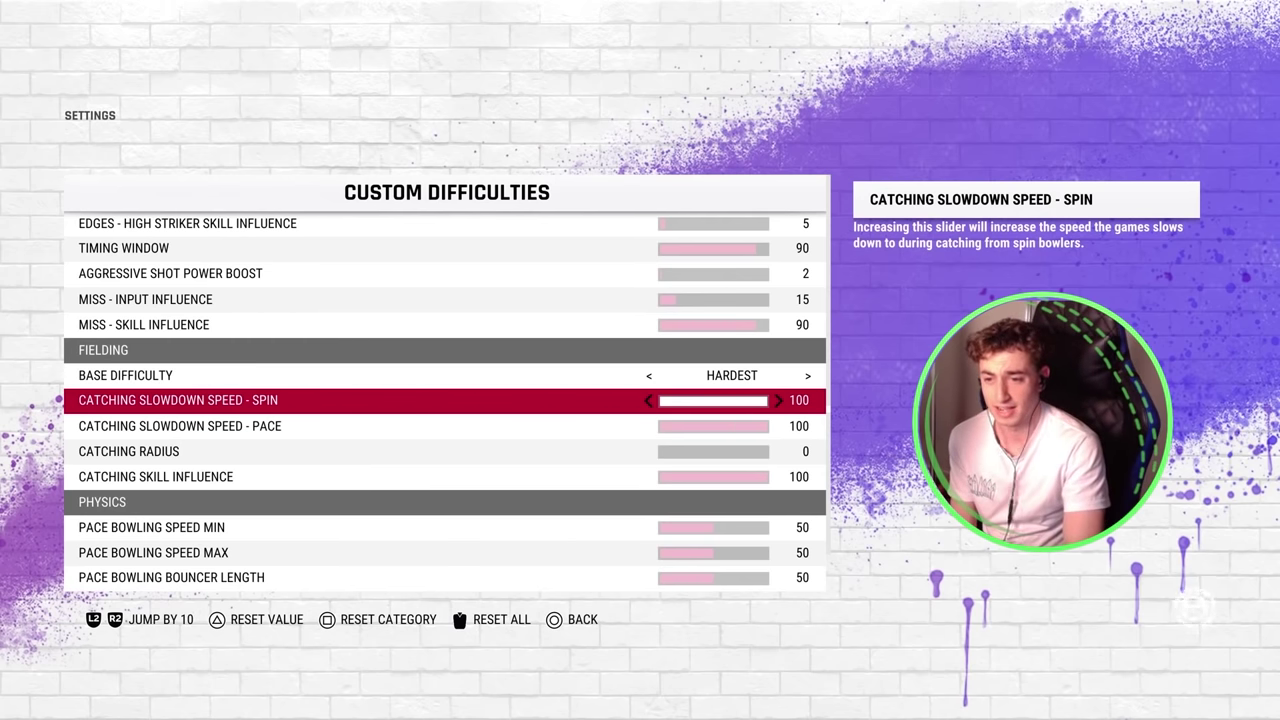
pyautogui.press('Down')
pyautogui.press('Down')
pyautogui.press('Down')
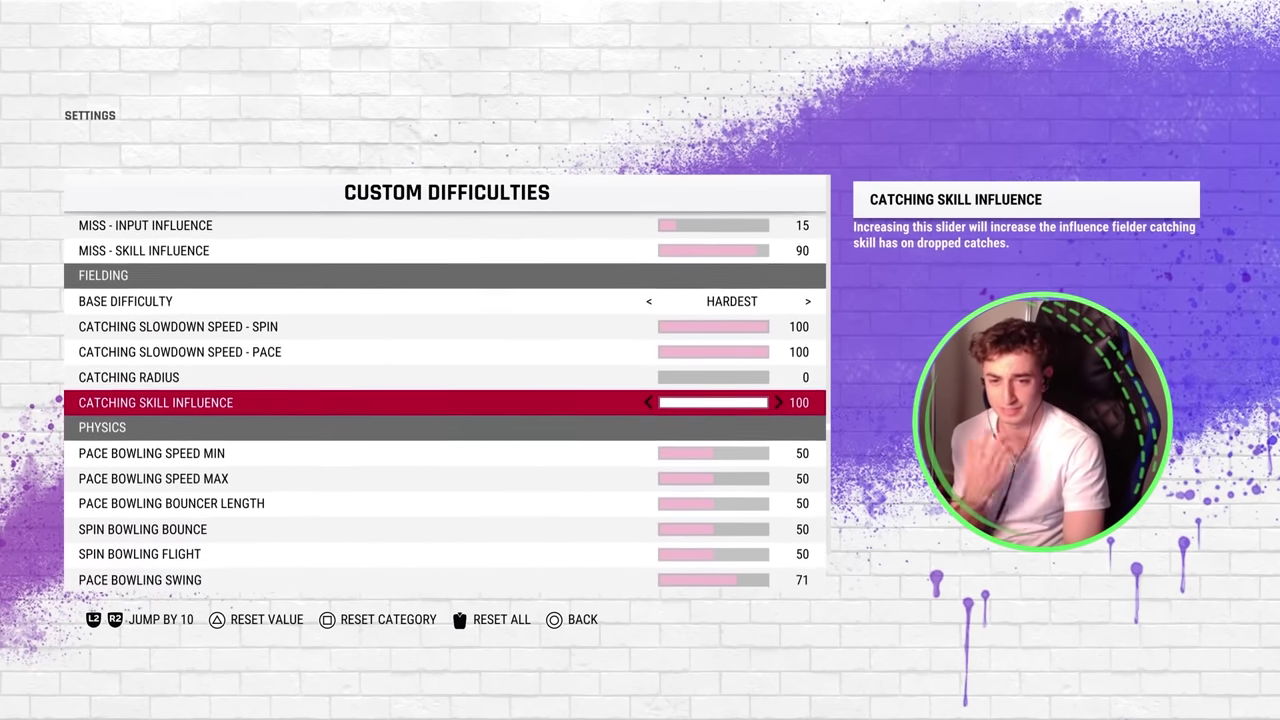